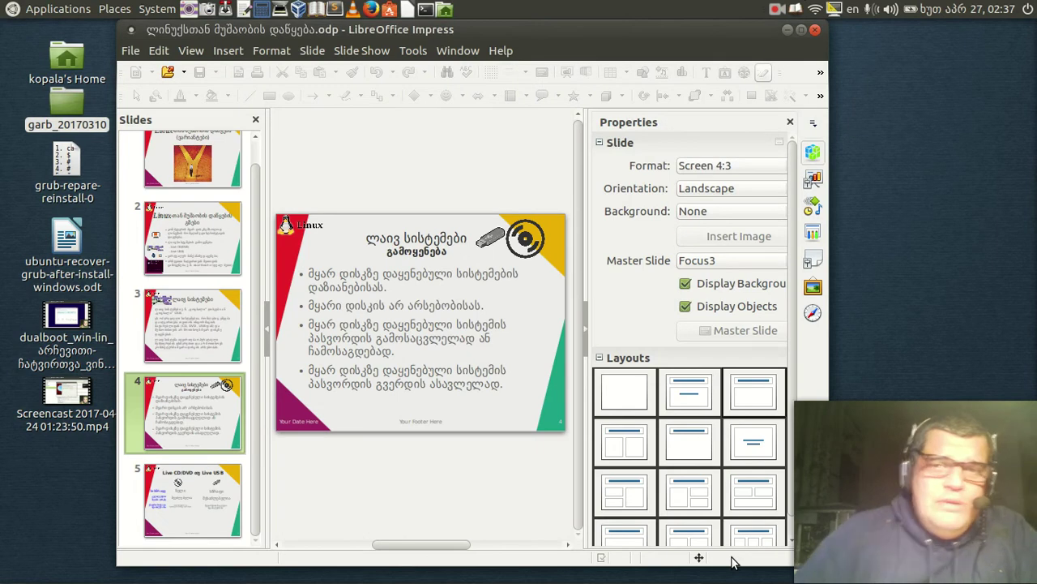
Minimize the presentation and switch to Oracle VM VirtualBox Manager in a maximized window
click(787, 33)
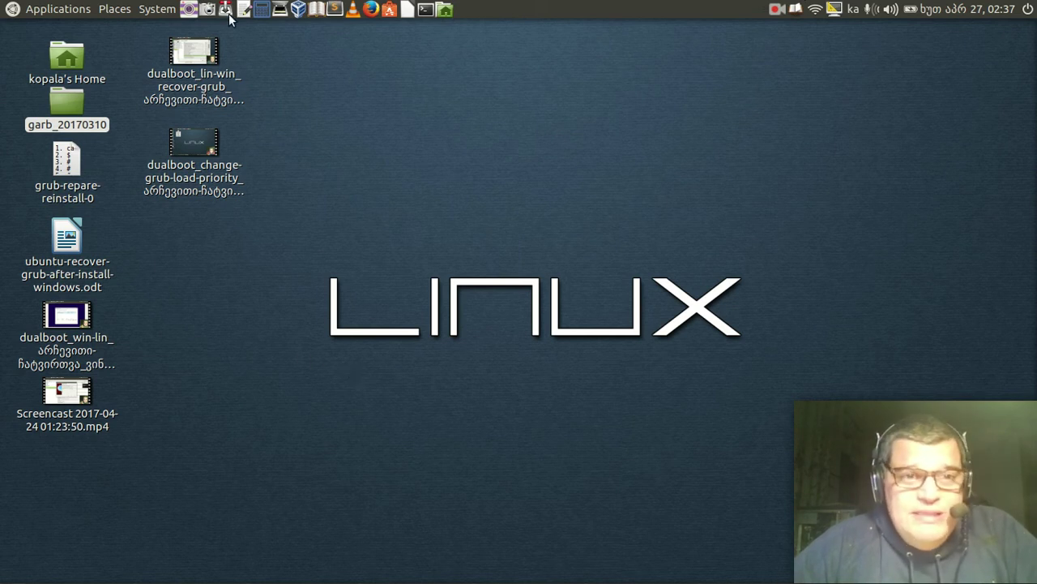
click(300, 15)
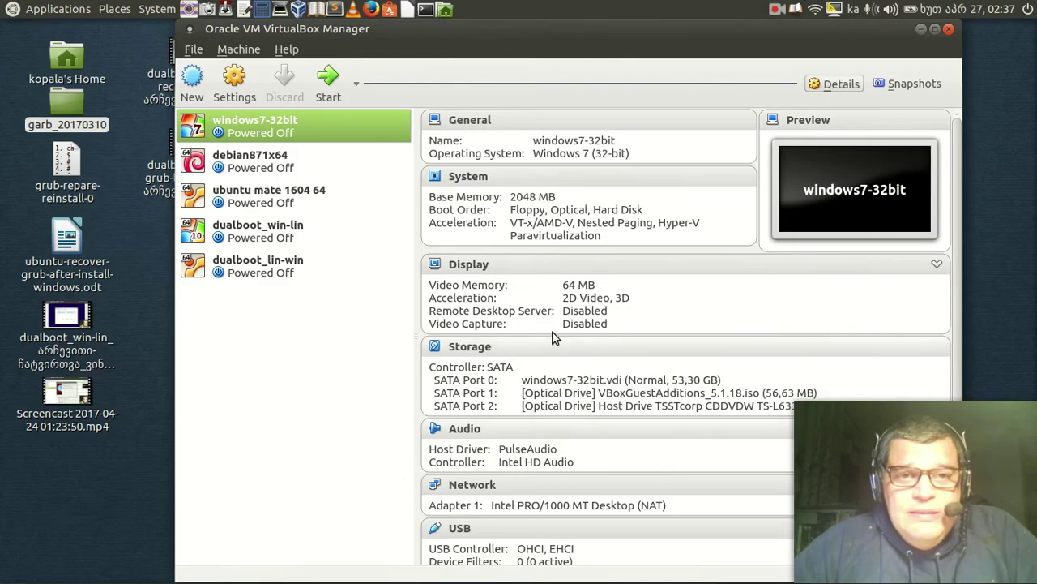
click(933, 29)
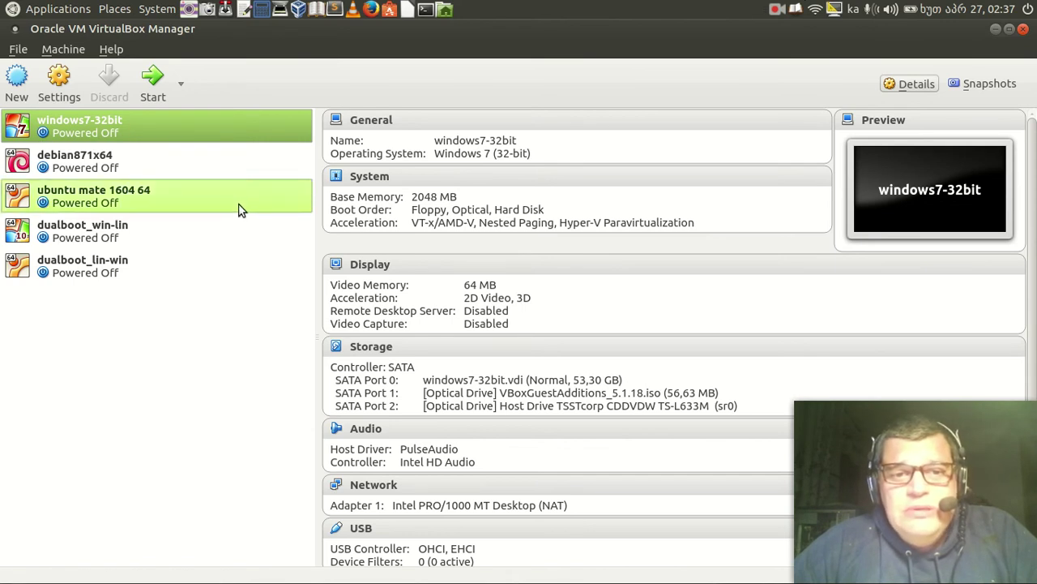
Attach ubuntu-16.04.2-desktop-amd64.iso from Downloads to the SATA Port 2 optical drive of the windows7-32bit machine and save the settings
click(363, 348)
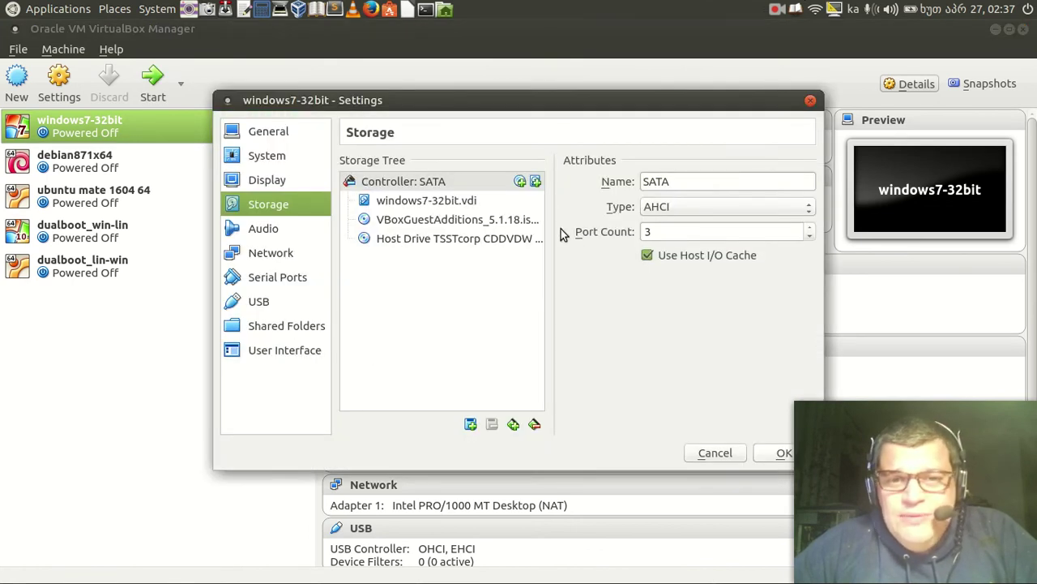
click(398, 241)
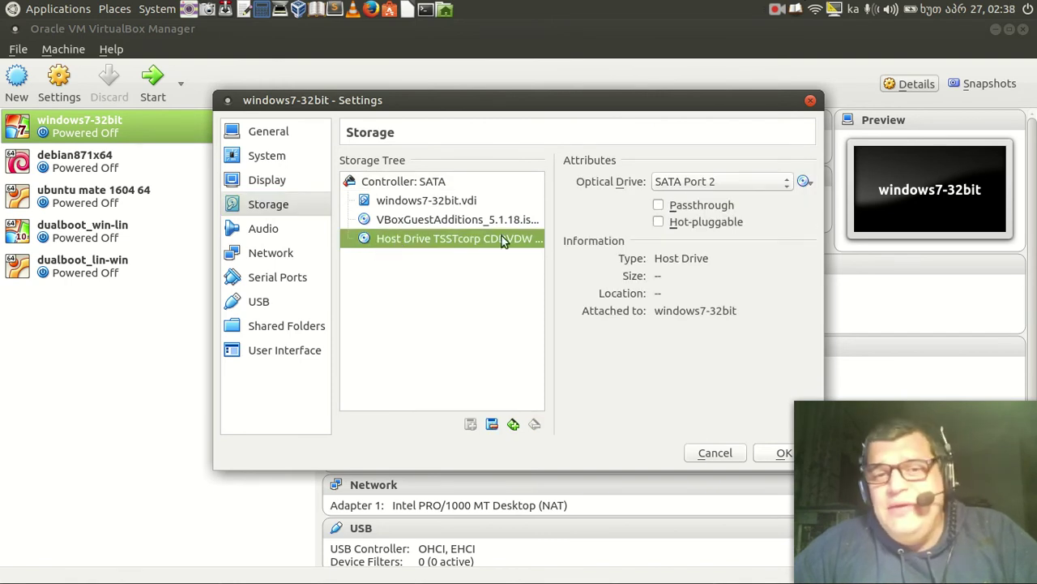
click(803, 183)
click(693, 199)
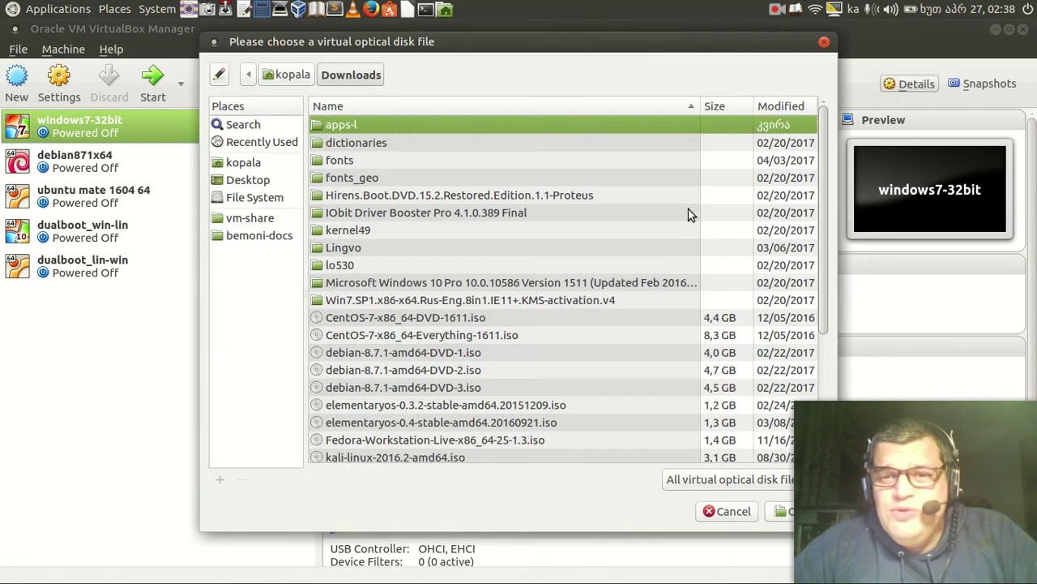
scroll(487, 289, down, 5)
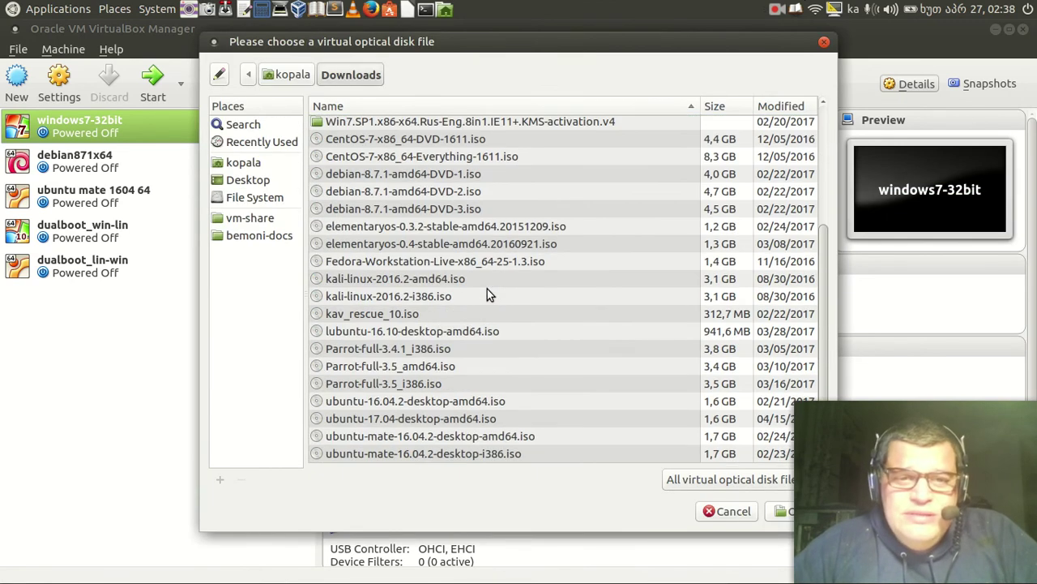
click(380, 410)
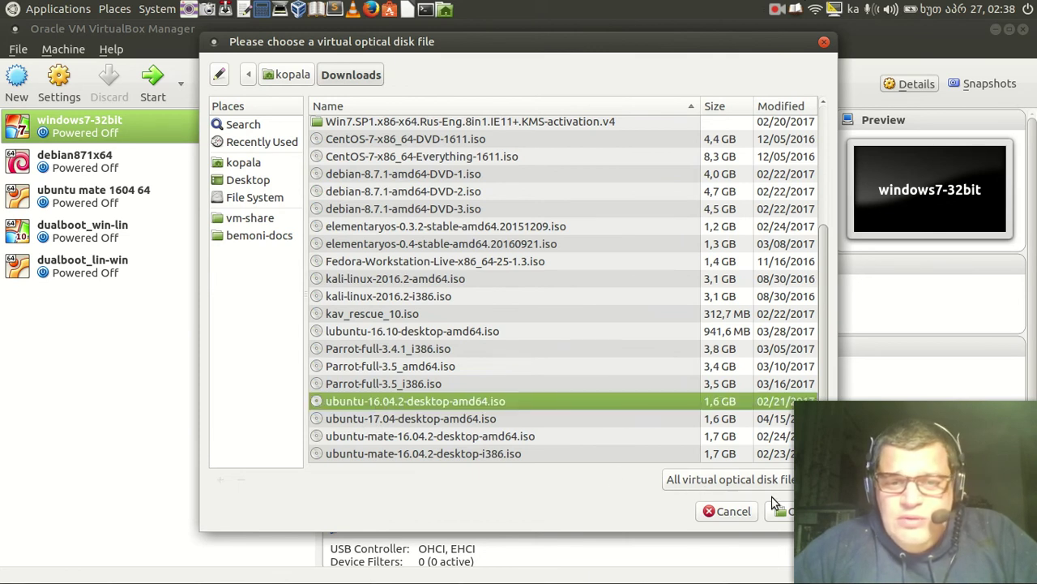
click(781, 512)
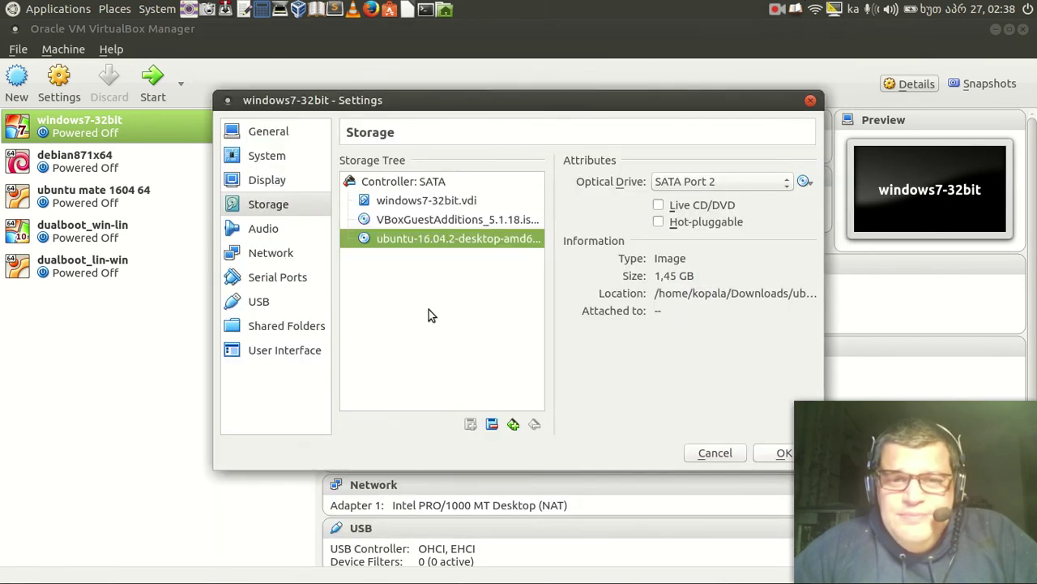
click(777, 454)
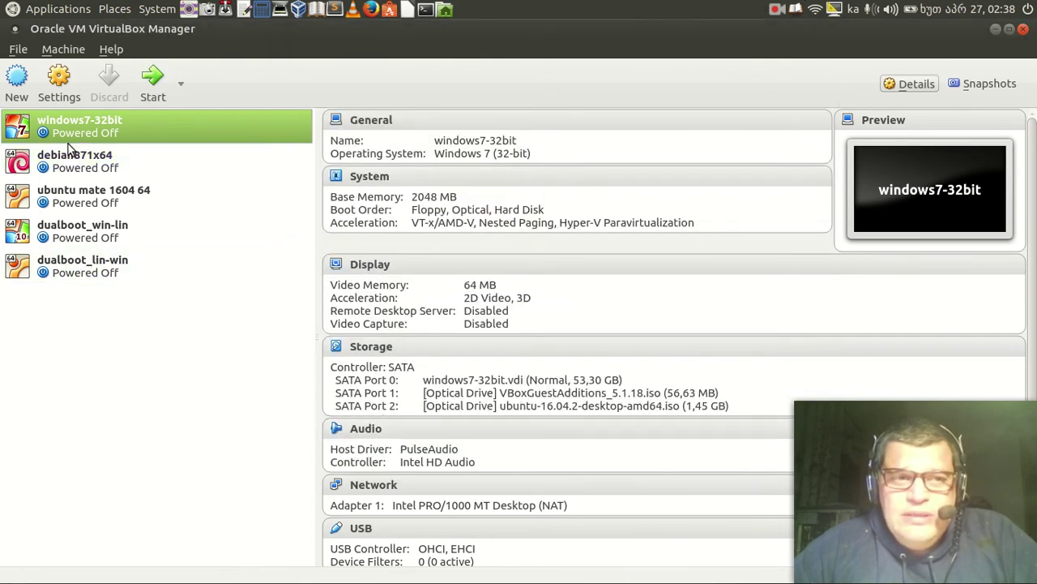
Boot the windows7-32bit virtual machine, dismissing its notices, and shut down the Windows guest
click(154, 81)
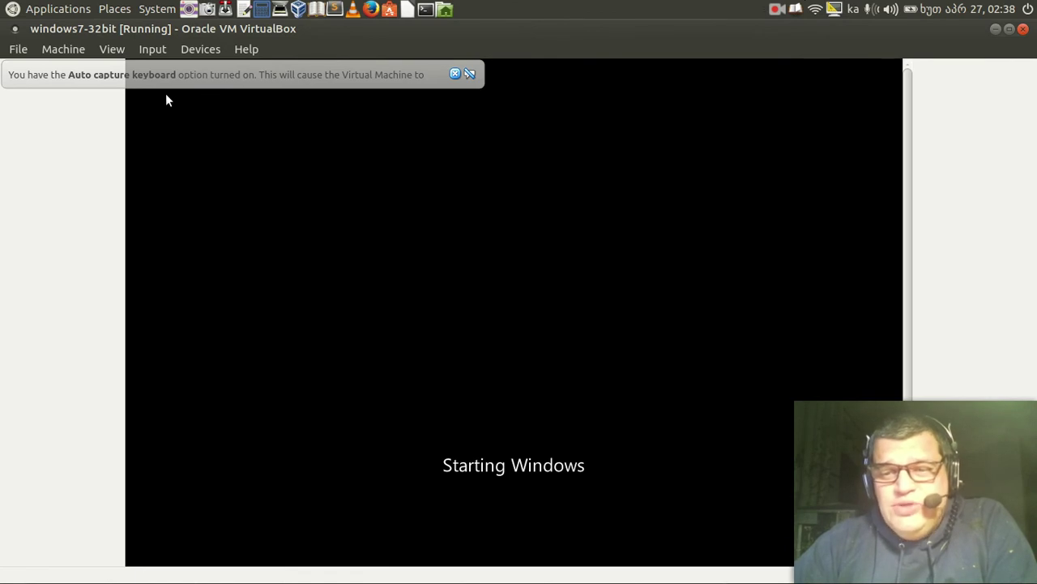
click(455, 74)
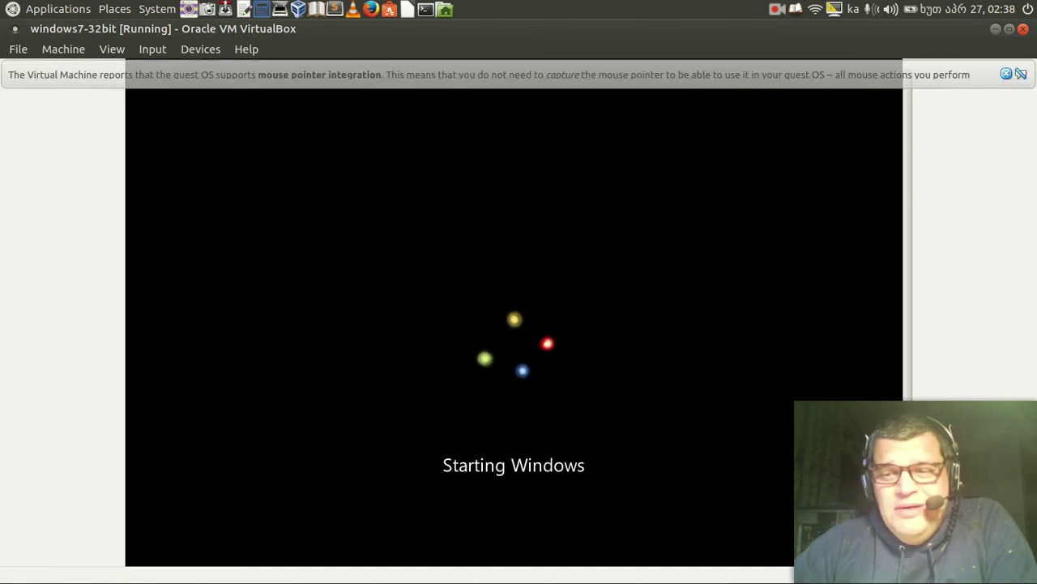
click(1006, 75)
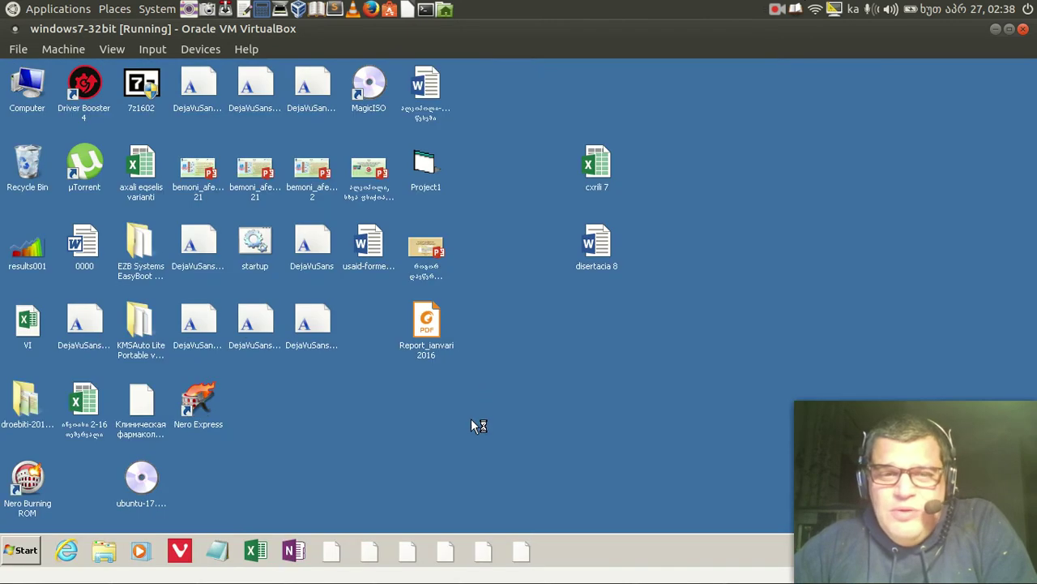
click(24, 551)
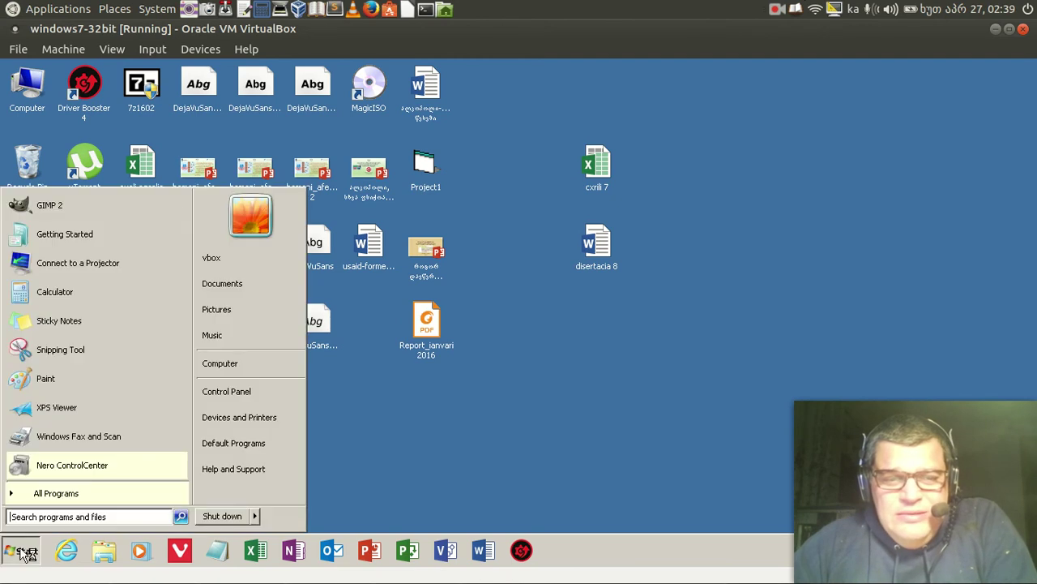
click(225, 519)
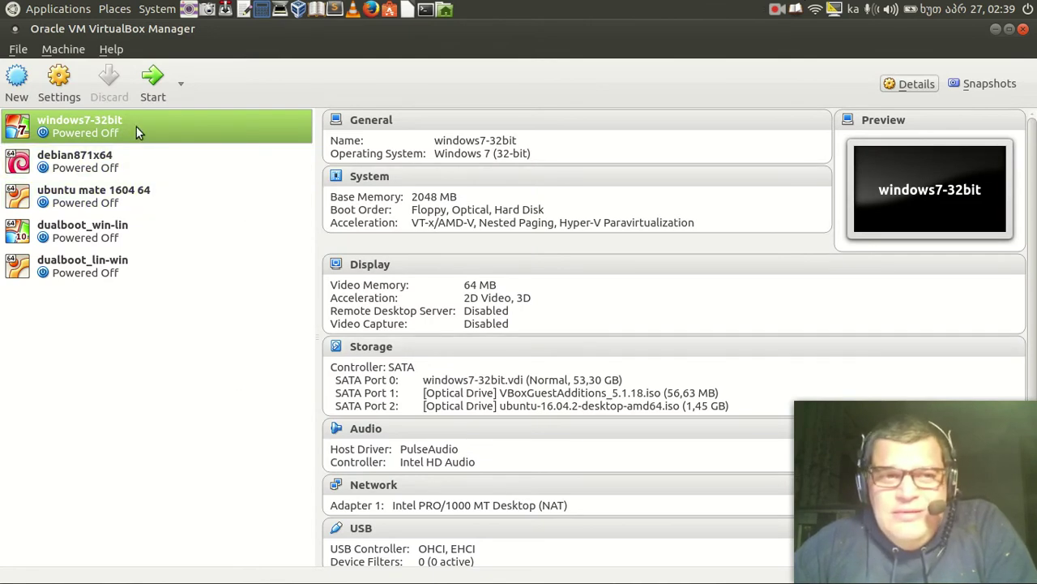
Remove the Ubuntu disk image from the SATA Port 2 optical drive in the windows7-32bit storage settings
click(374, 347)
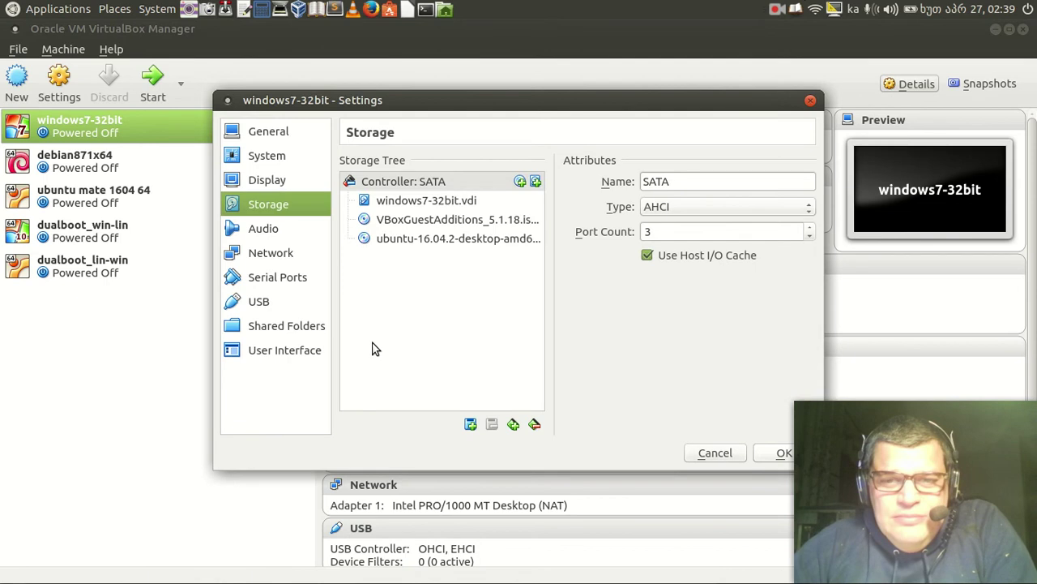
click(374, 226)
click(389, 240)
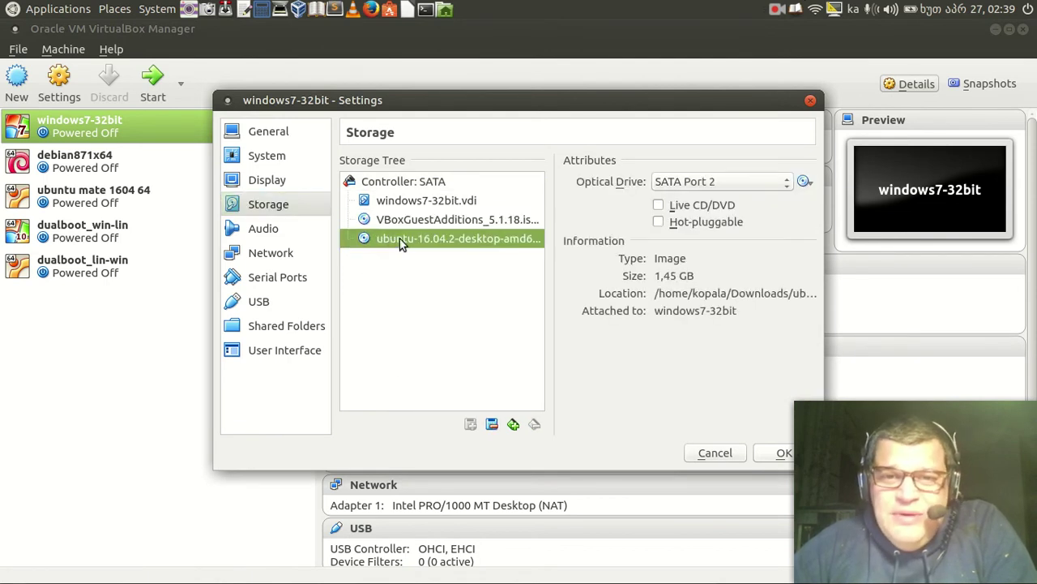
click(804, 182)
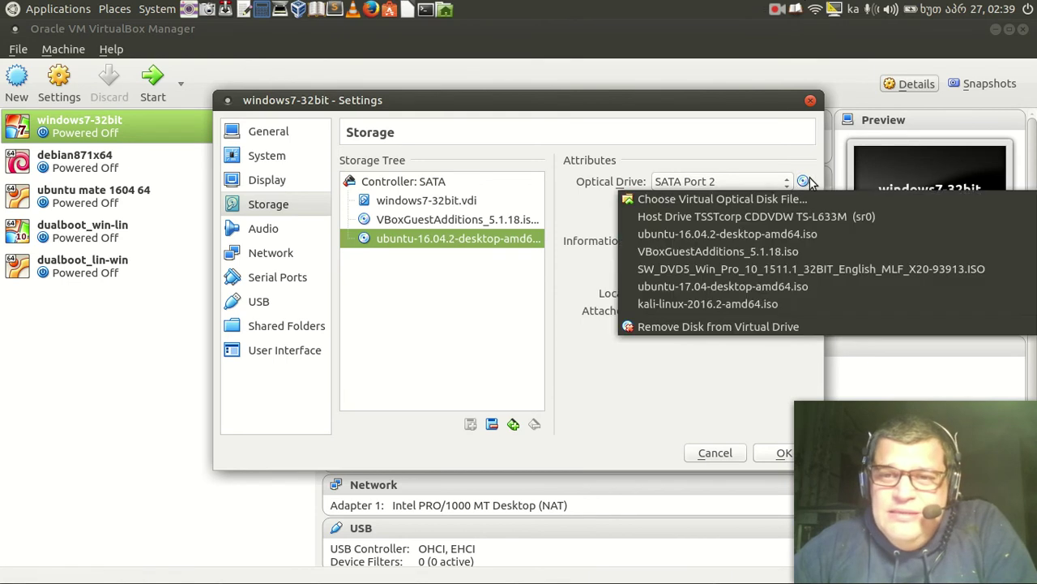
click(688, 327)
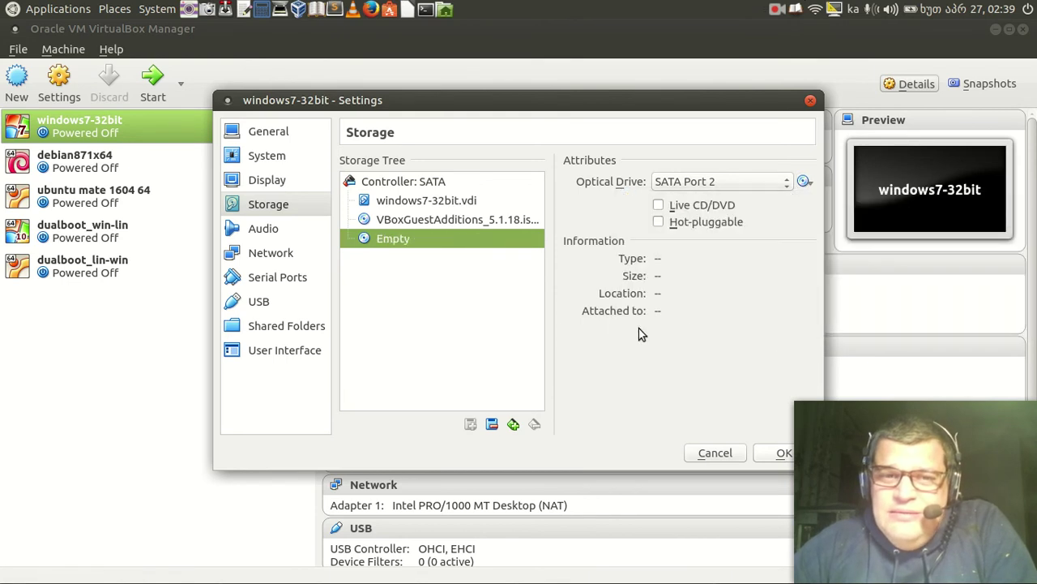
Replace the VBoxGuestAdditions image on SATA Port 1 with ubuntu-16.04.2-desktop-amd64.iso from Downloads and save the settings
click(430, 221)
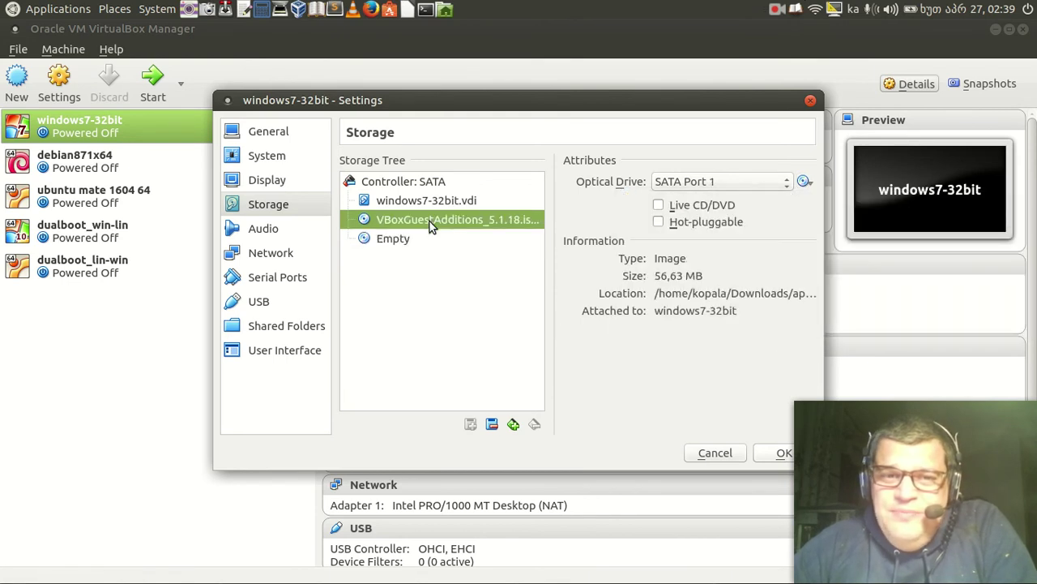
click(804, 182)
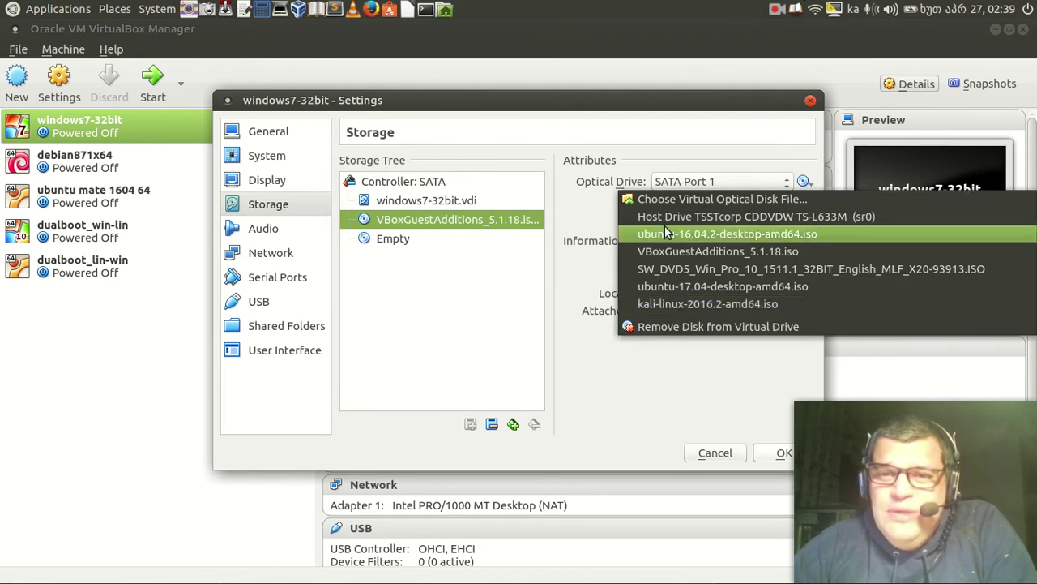
click(677, 201)
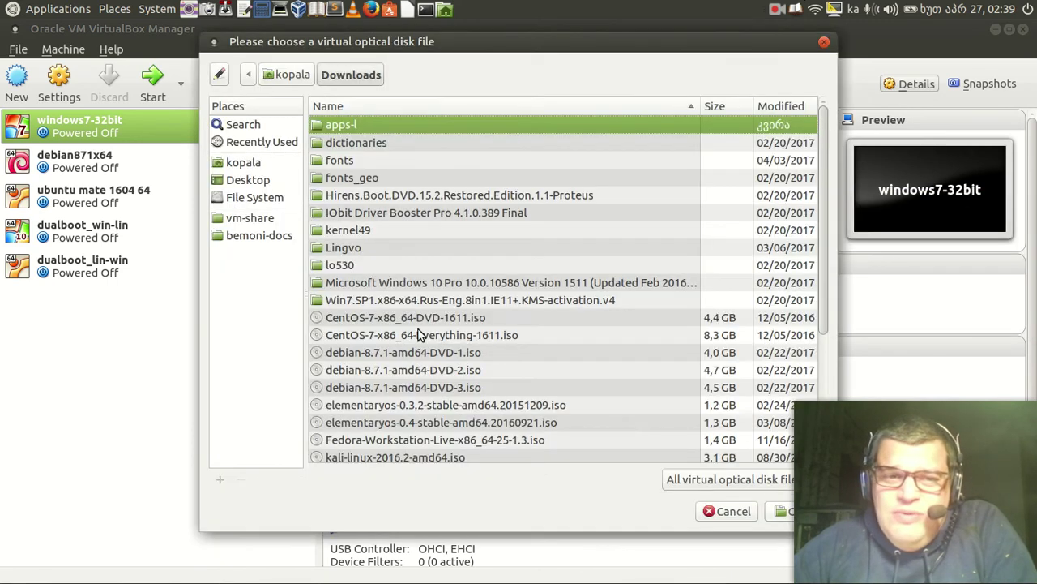
scroll(419, 335, down, 5)
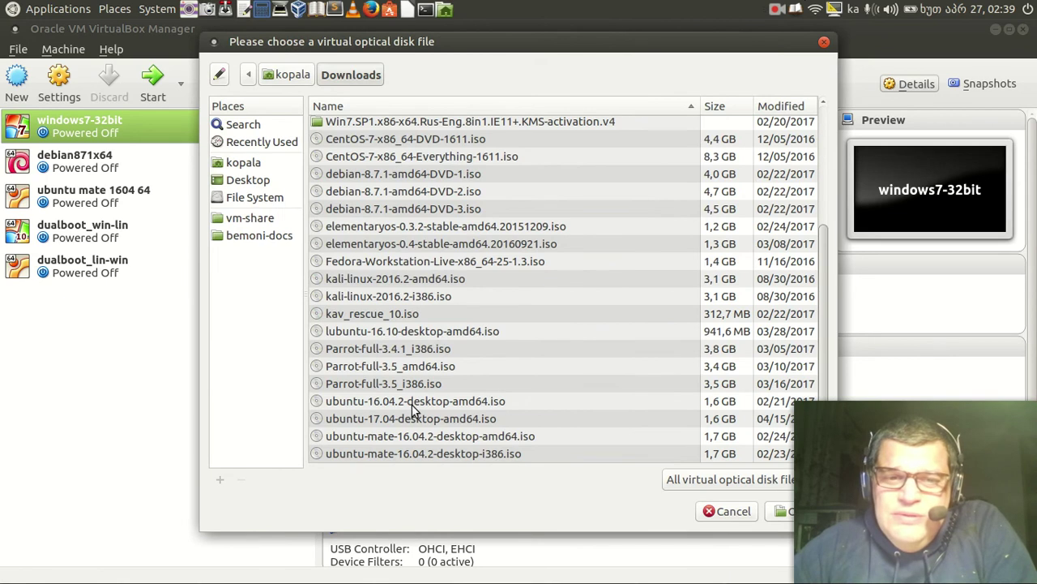
click(413, 402)
click(780, 511)
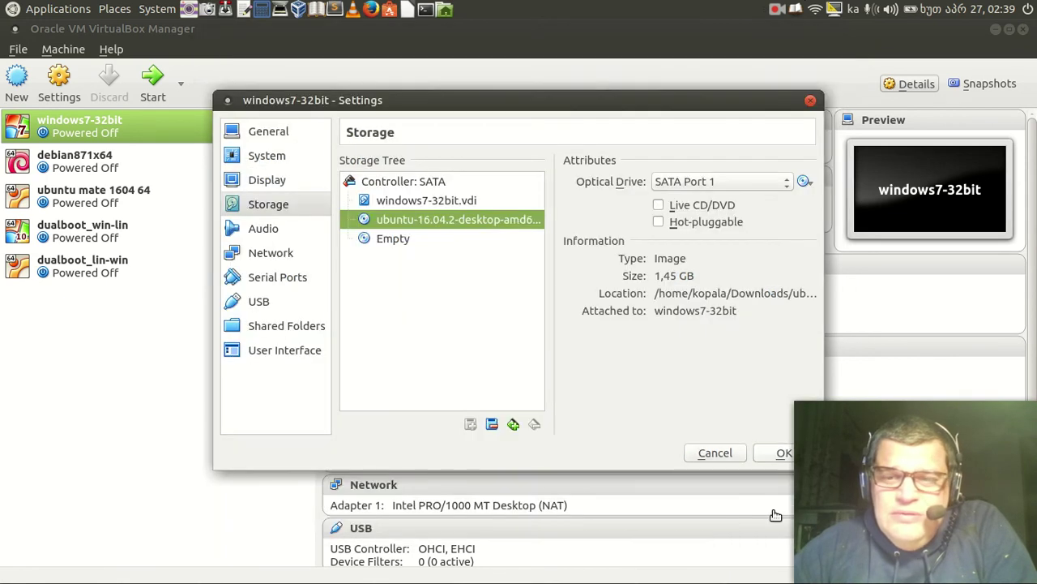
click(774, 454)
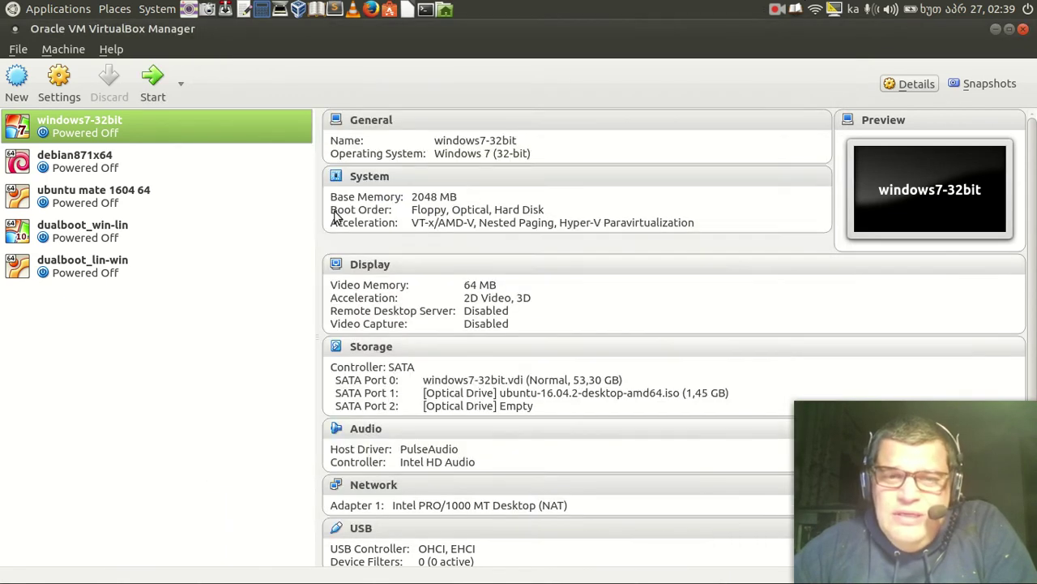
Try to boot the windows7-32bit machine from the Ubuntu image, dismiss the notice, and power the machine off
click(152, 81)
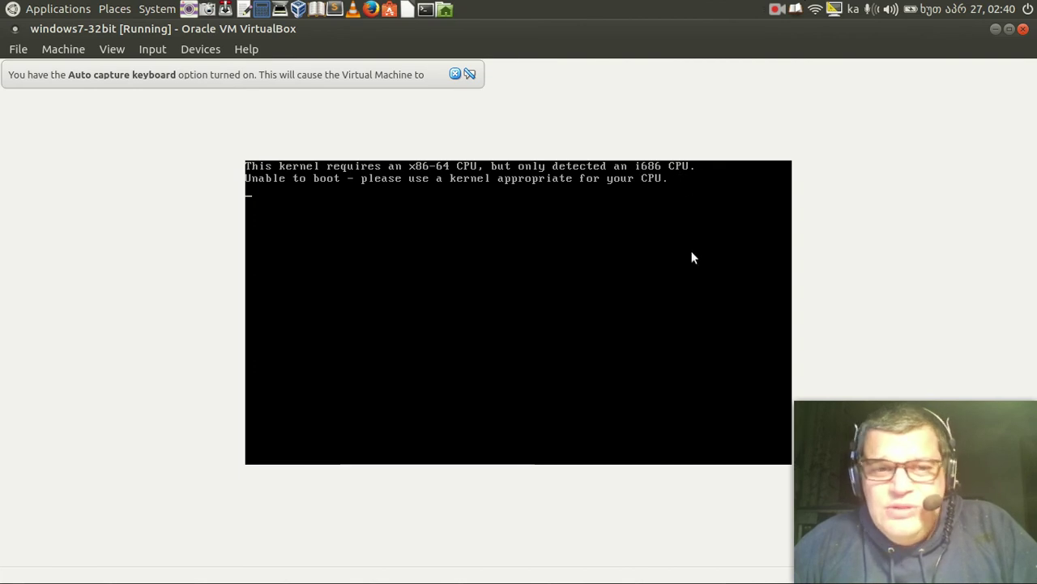
click(455, 75)
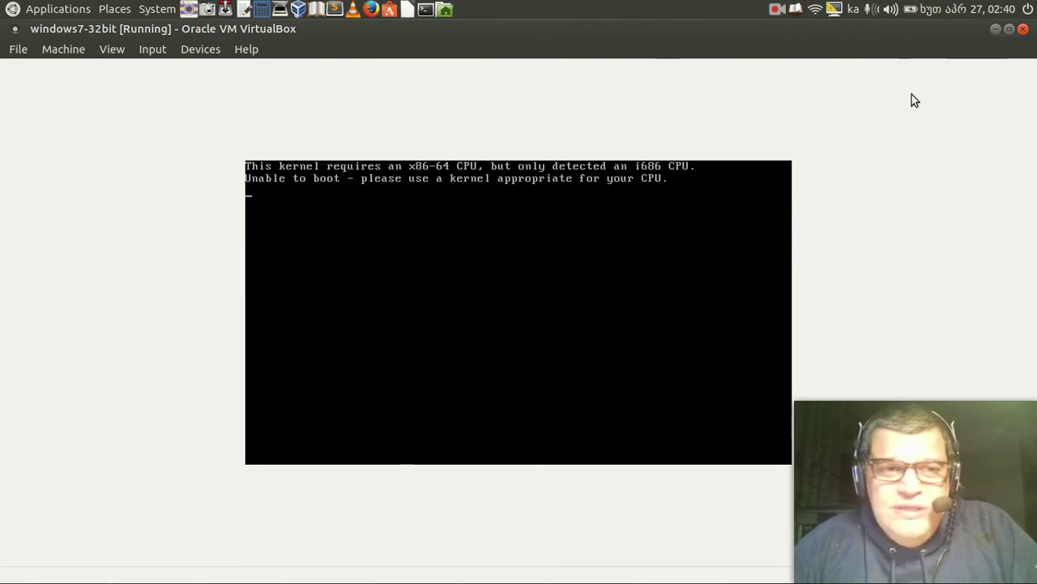
click(1023, 29)
click(474, 302)
click(595, 337)
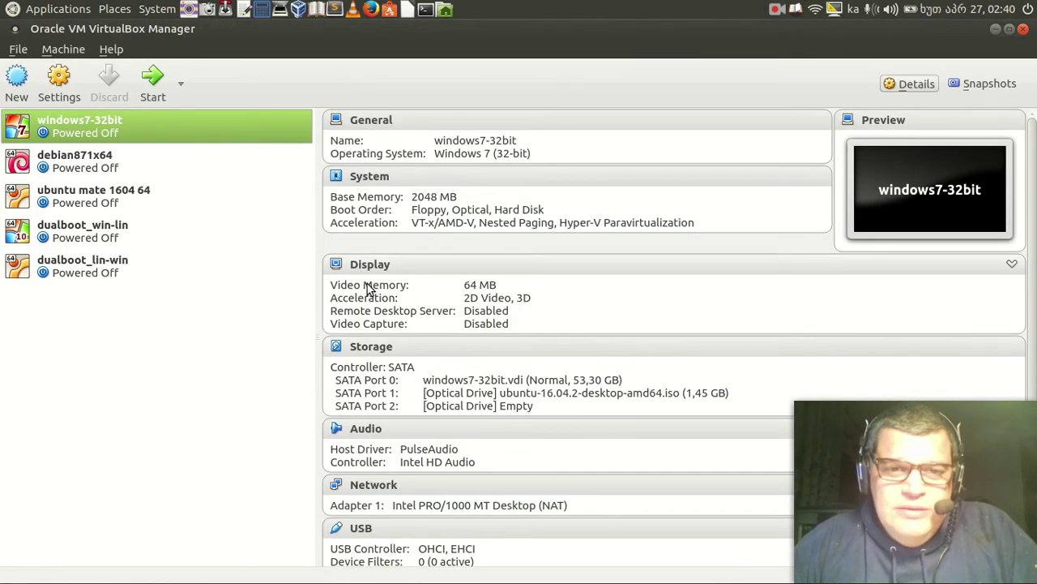
Replace the SATA Port 1 image of the windows7-32bit machine with ubuntu-mate-16.04.2-desktop-i386.iso from Downloads and save the settings
click(365, 122)
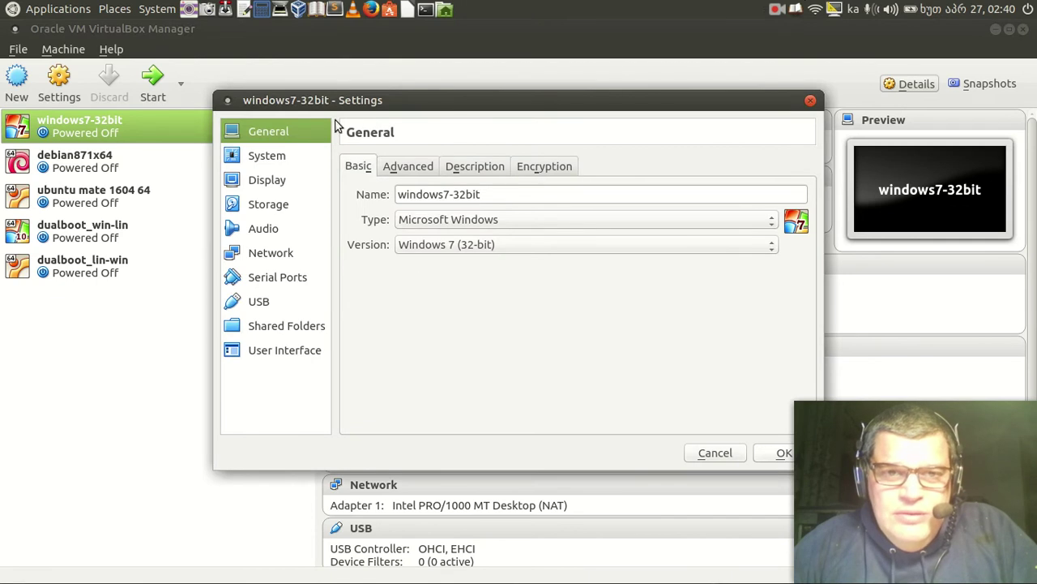
click(811, 103)
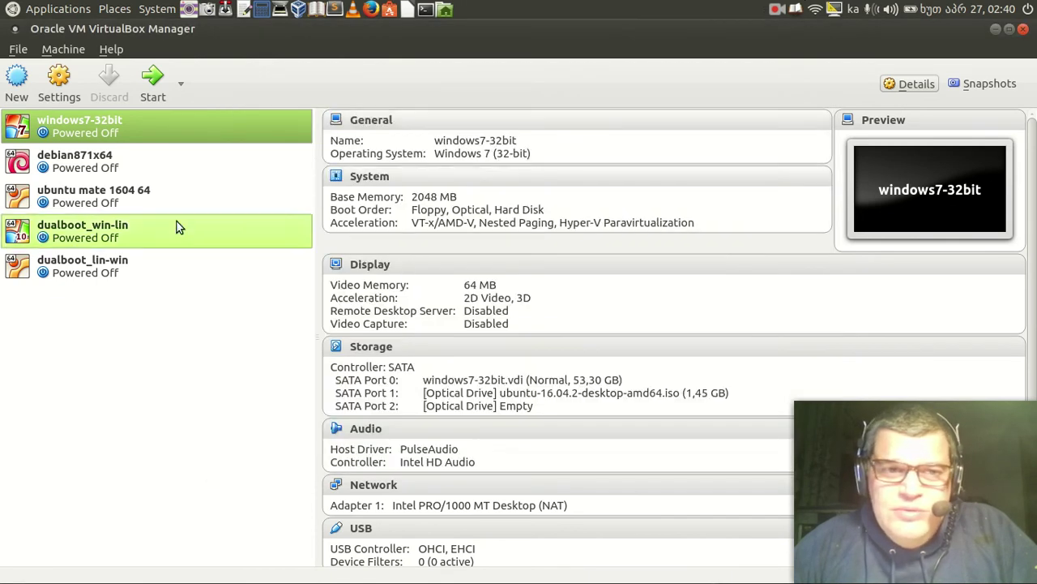
click(366, 347)
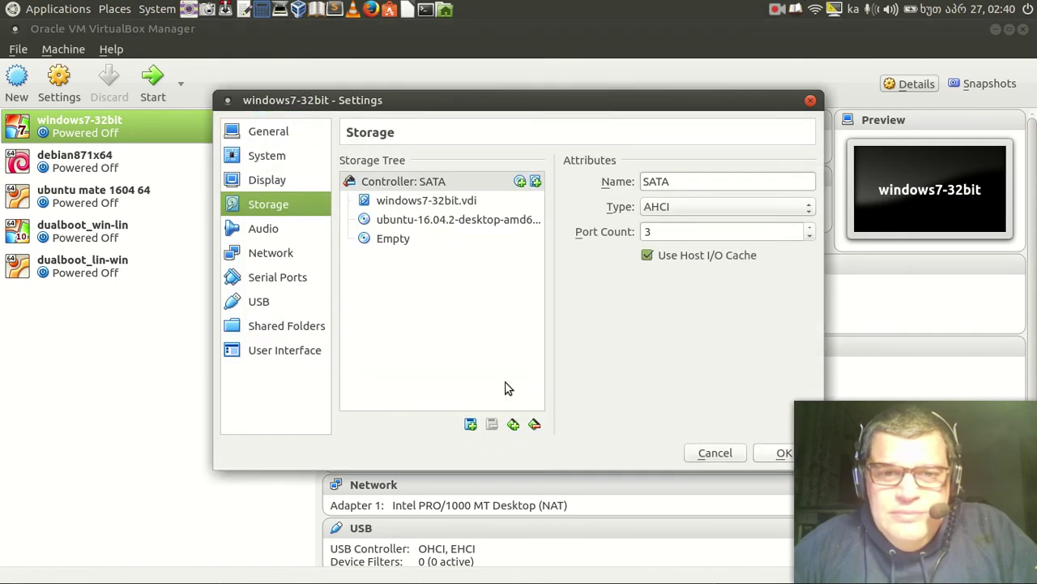
click(412, 222)
click(805, 183)
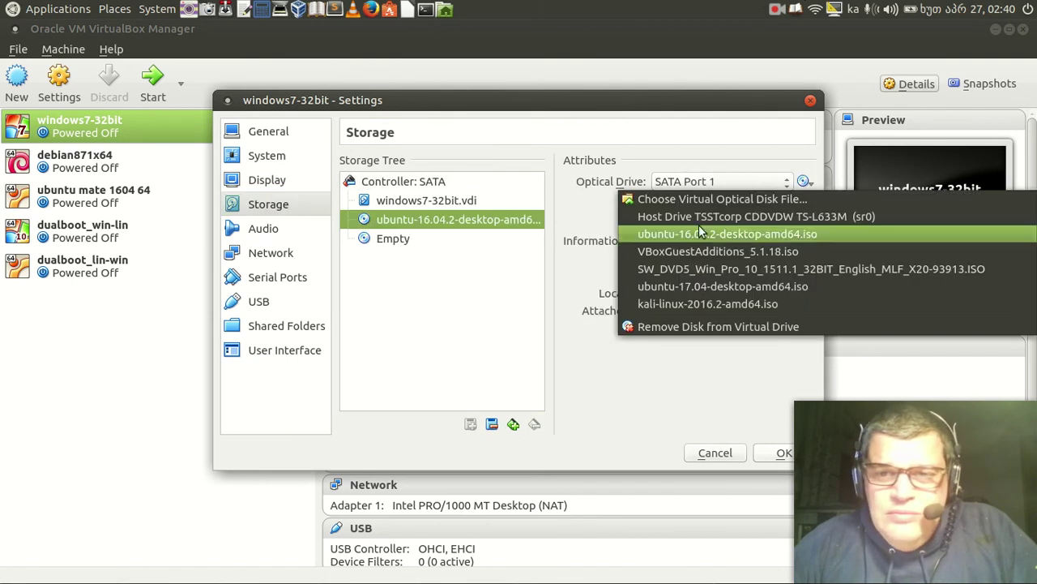
click(705, 198)
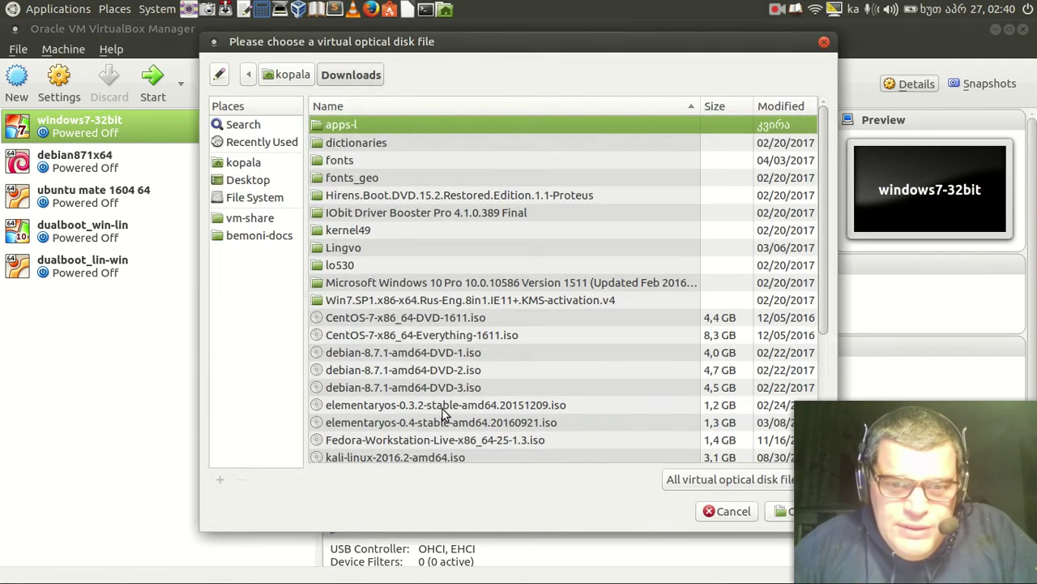
scroll(446, 409, down, 4)
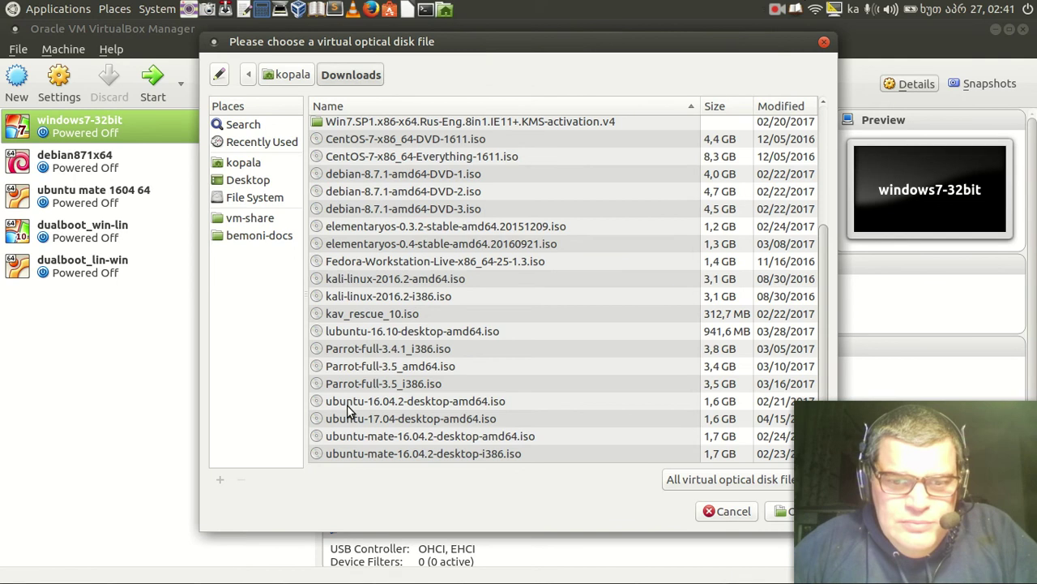
click(372, 455)
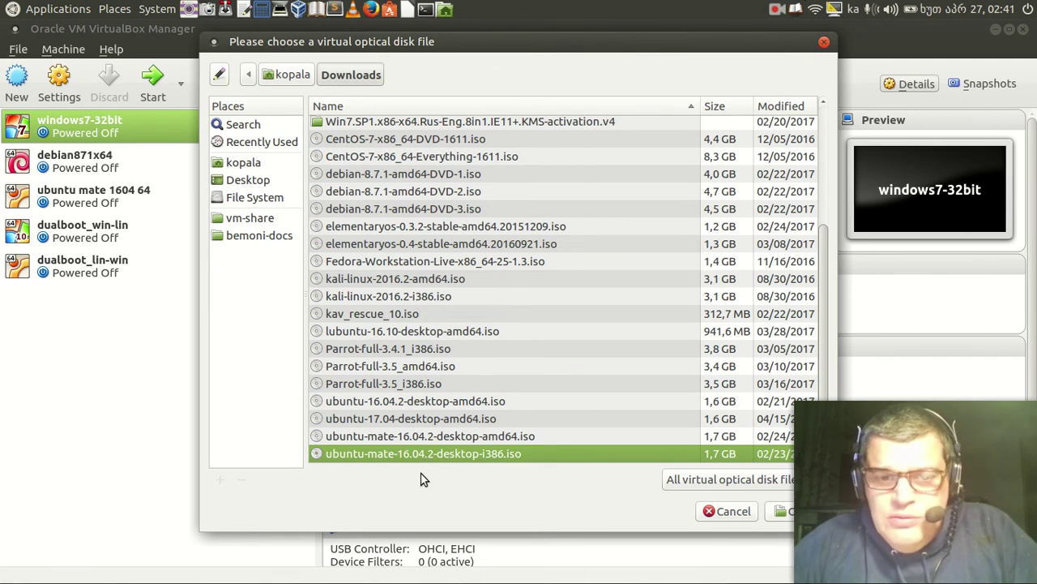
click(780, 512)
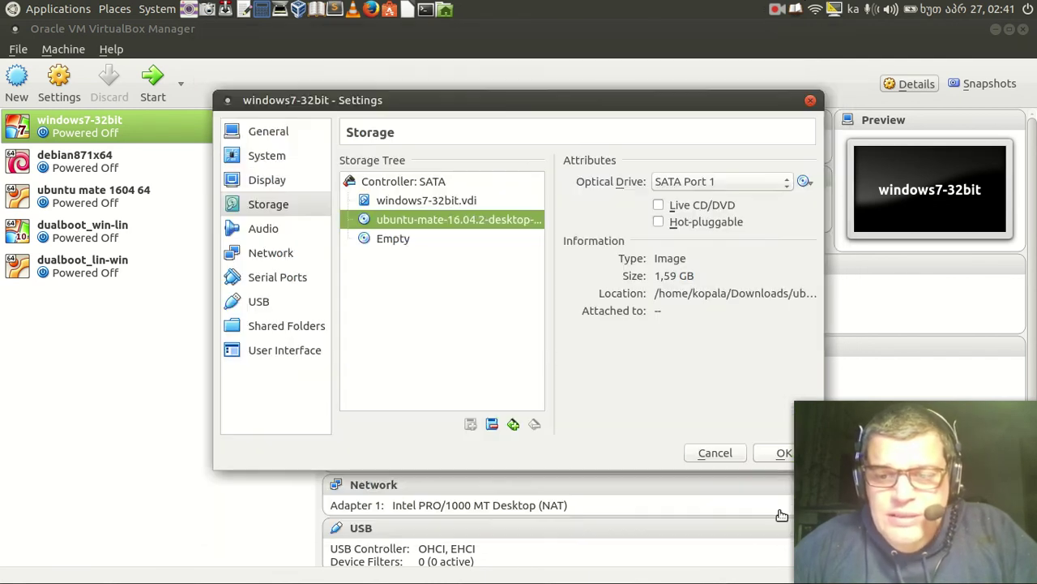
click(781, 453)
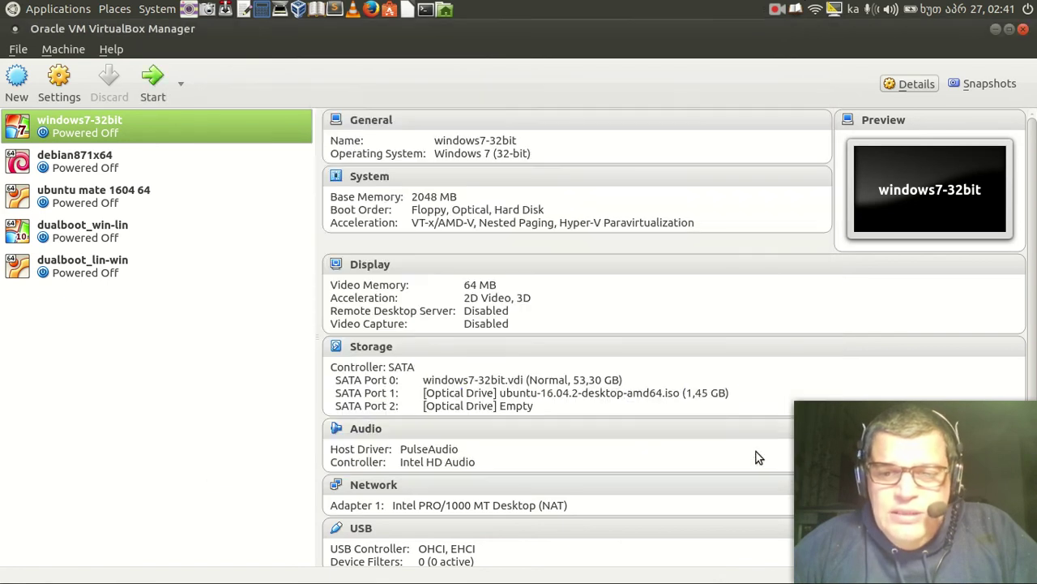
Try to boot the windows7-32bit machine from the Ubuntu MATE i386 image, dismiss the keyboard notice, and power the machine off
click(154, 80)
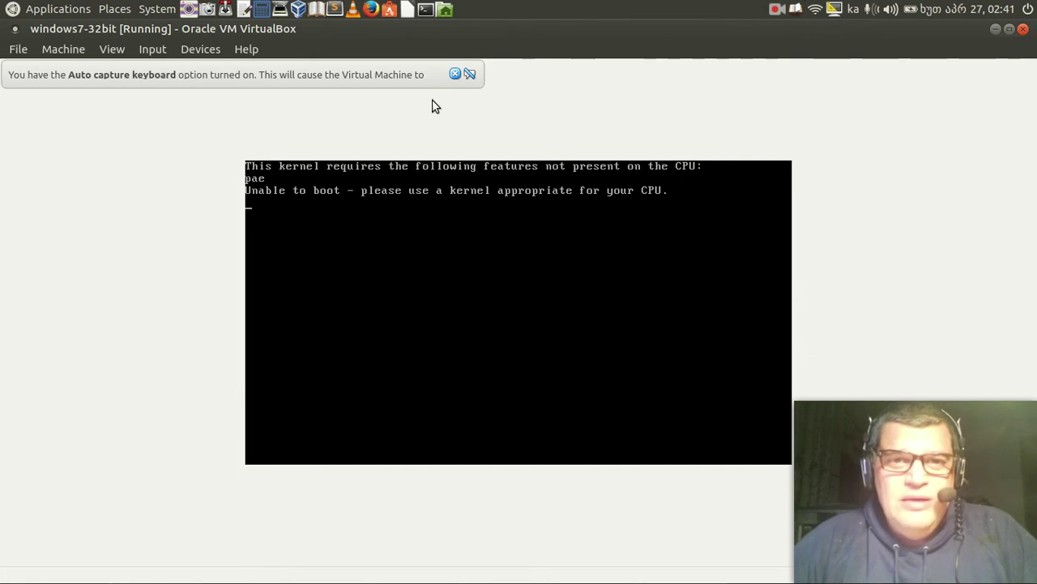
click(455, 74)
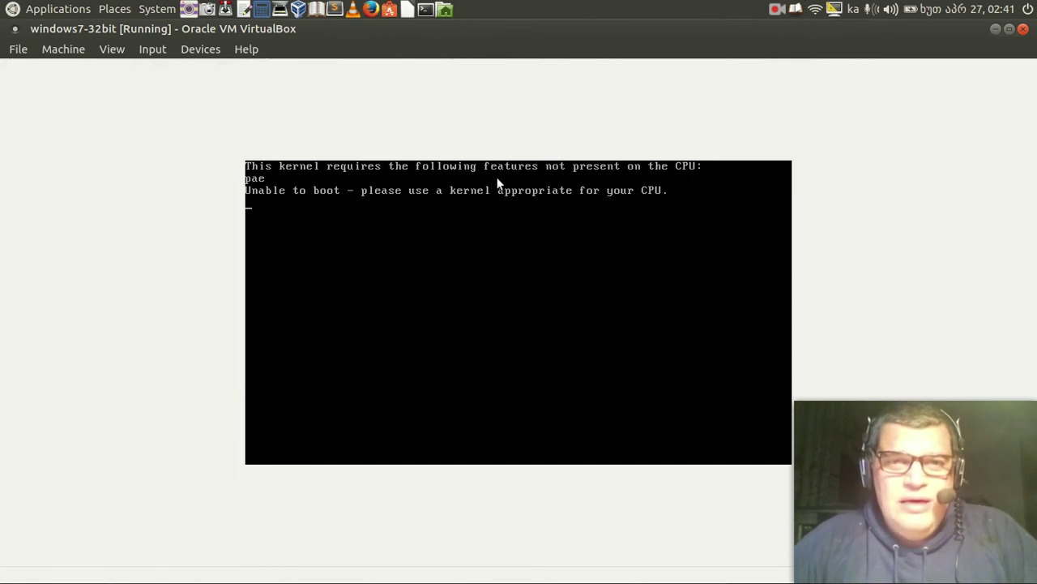
click(1024, 30)
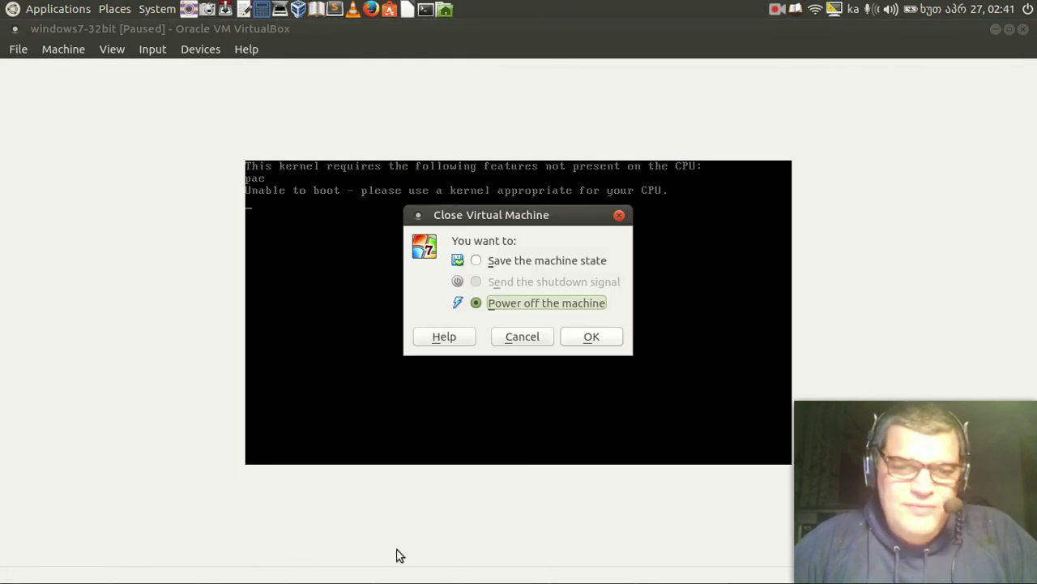
click(600, 338)
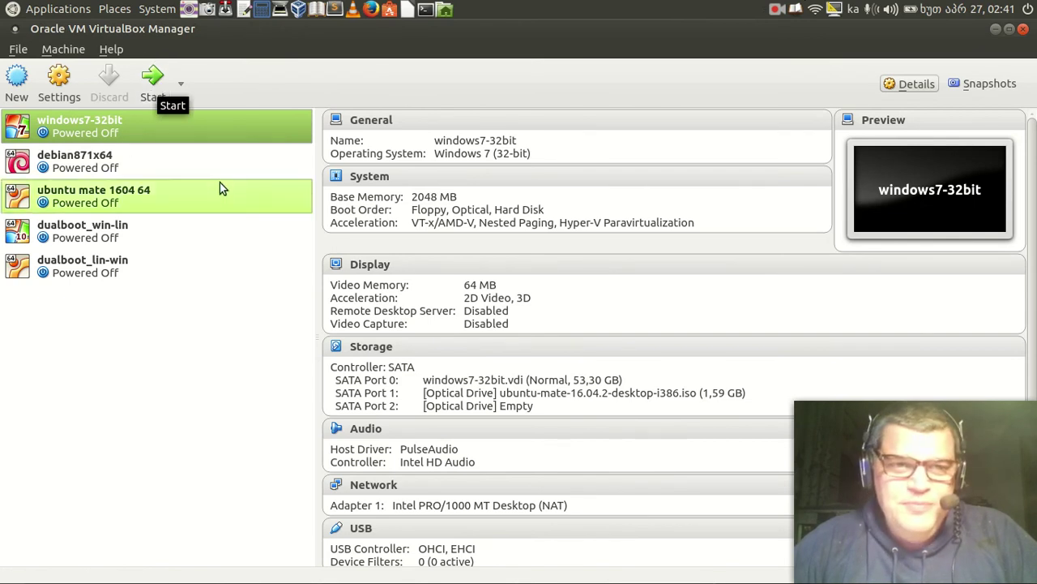
Replace the Ubuntu MATE image on SATA Port 1 of windows7-32bit with kali-linux-2016.2-i386.iso from Downloads and save the settings
click(465, 346)
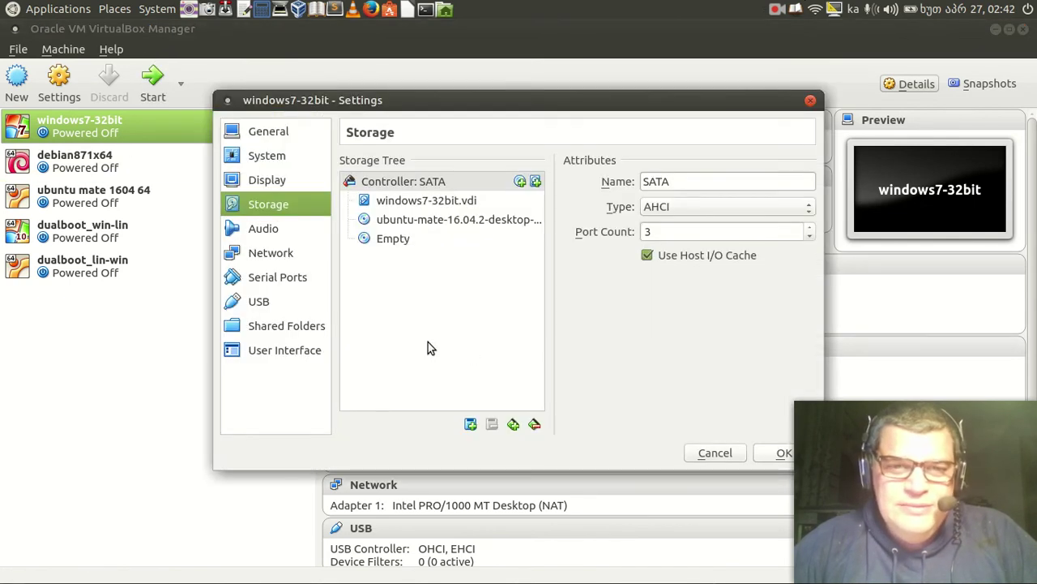
click(413, 220)
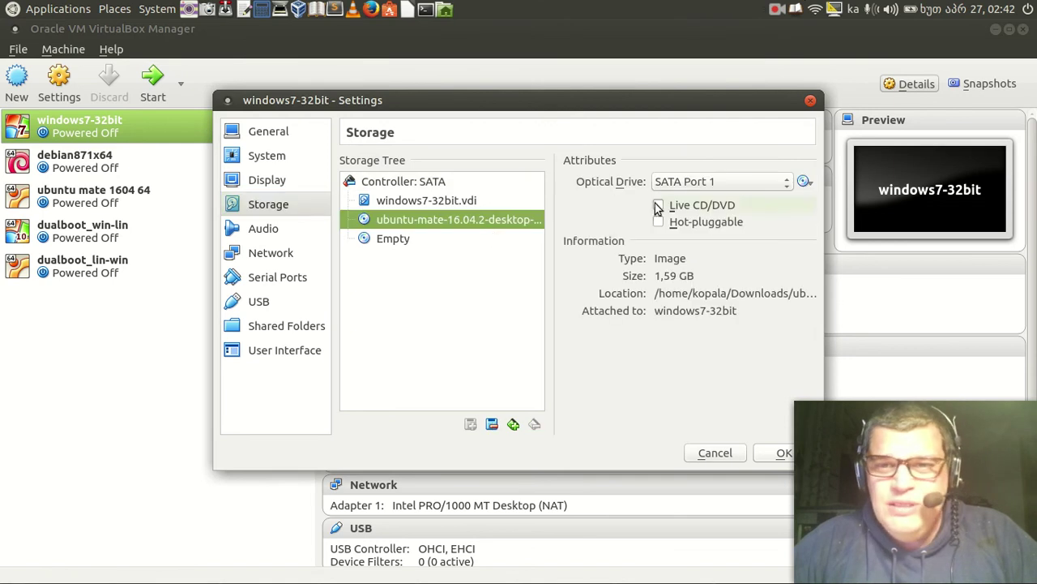
click(803, 181)
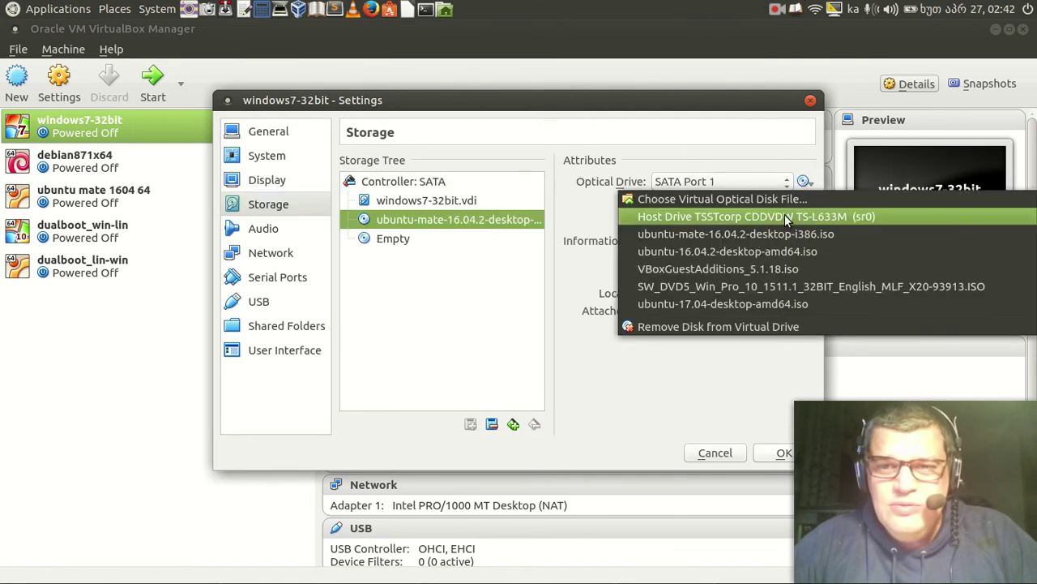
click(688, 199)
scroll(403, 379, down, 3)
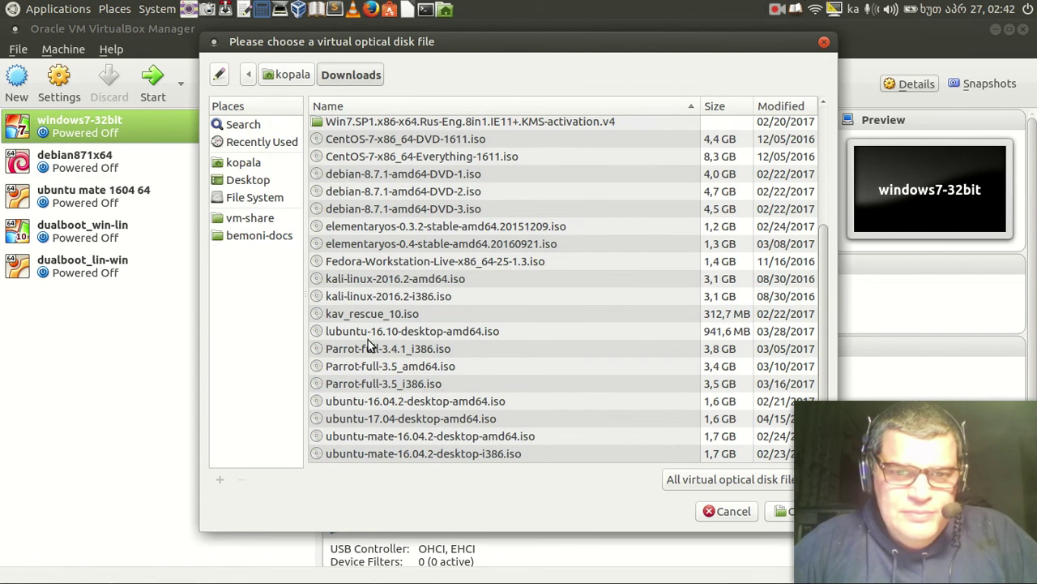
click(389, 298)
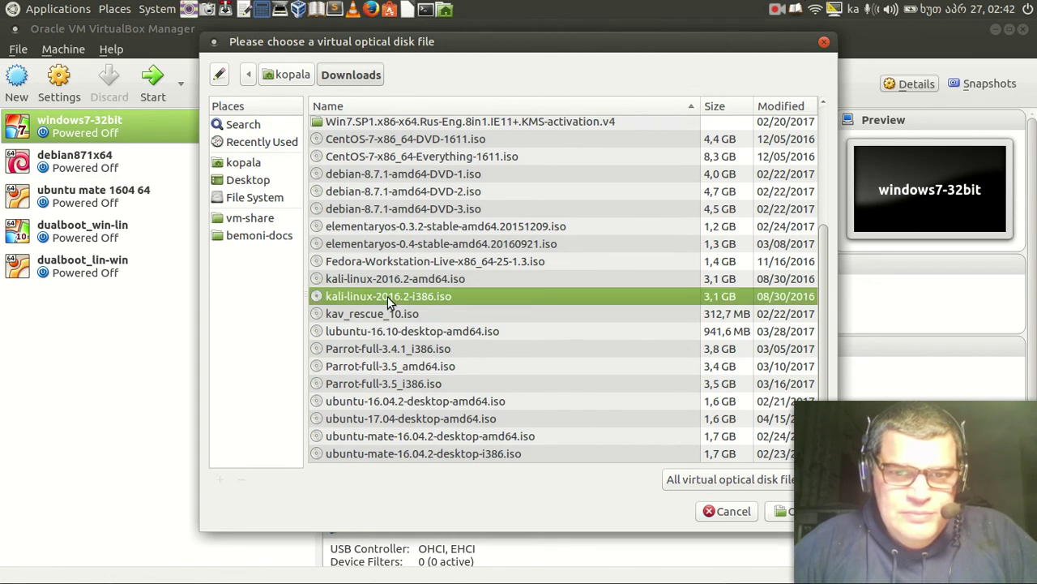
click(787, 511)
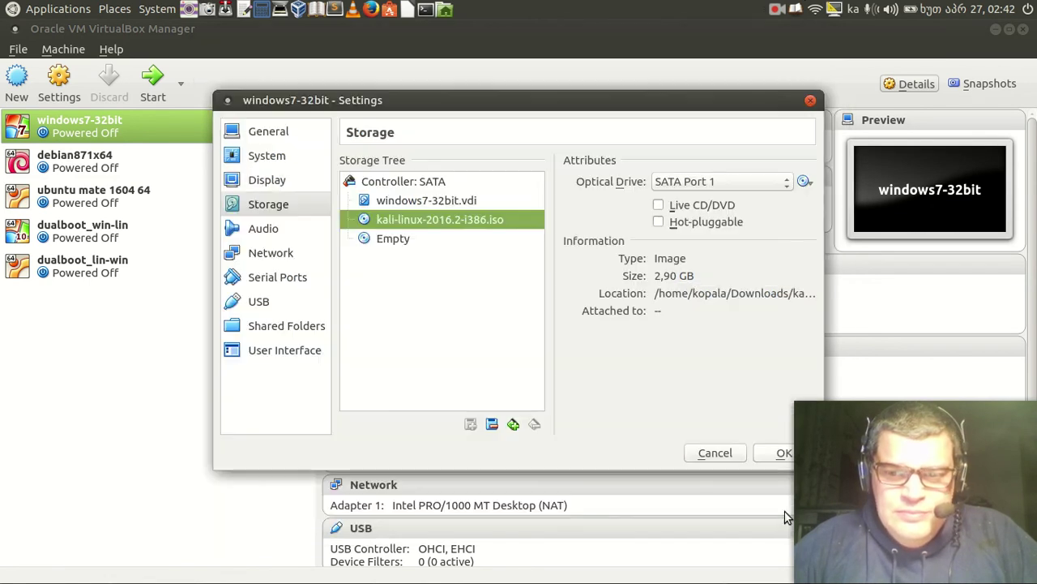
click(779, 455)
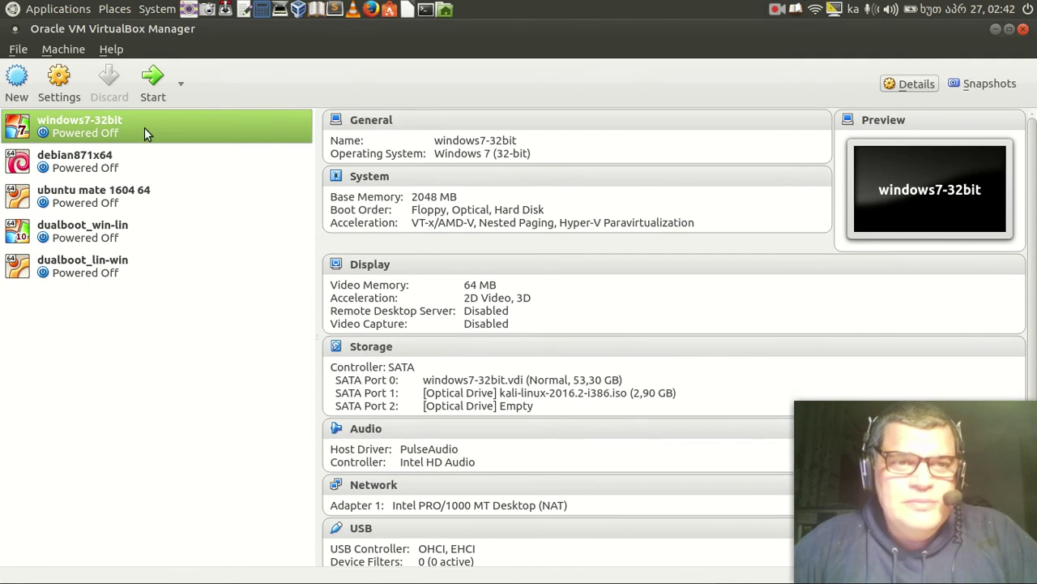
Try to boot windows7-32bit from the Kali image with the Live (686-pae) option, then power the machine off
click(154, 79)
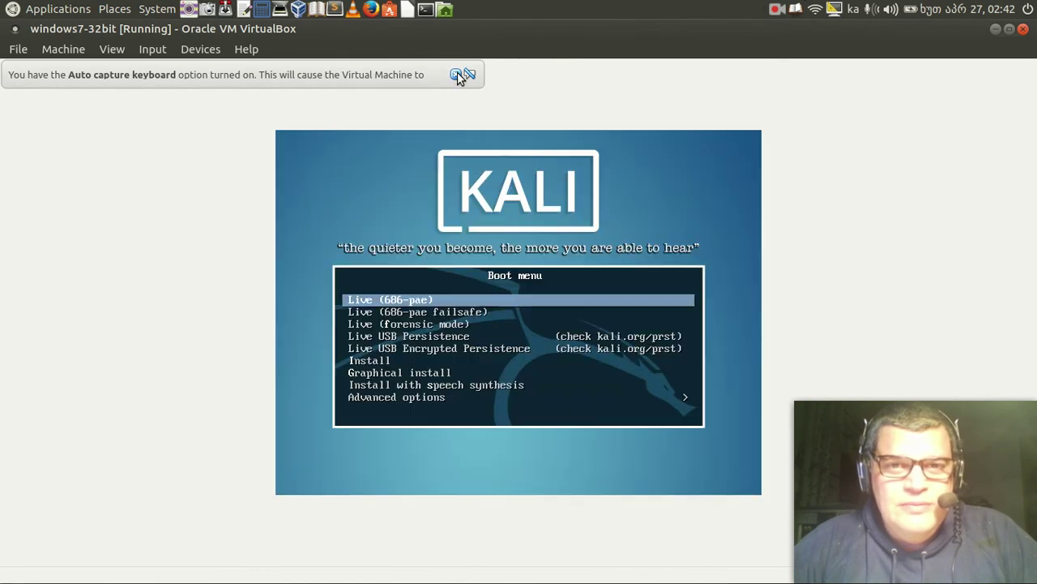
click(455, 74)
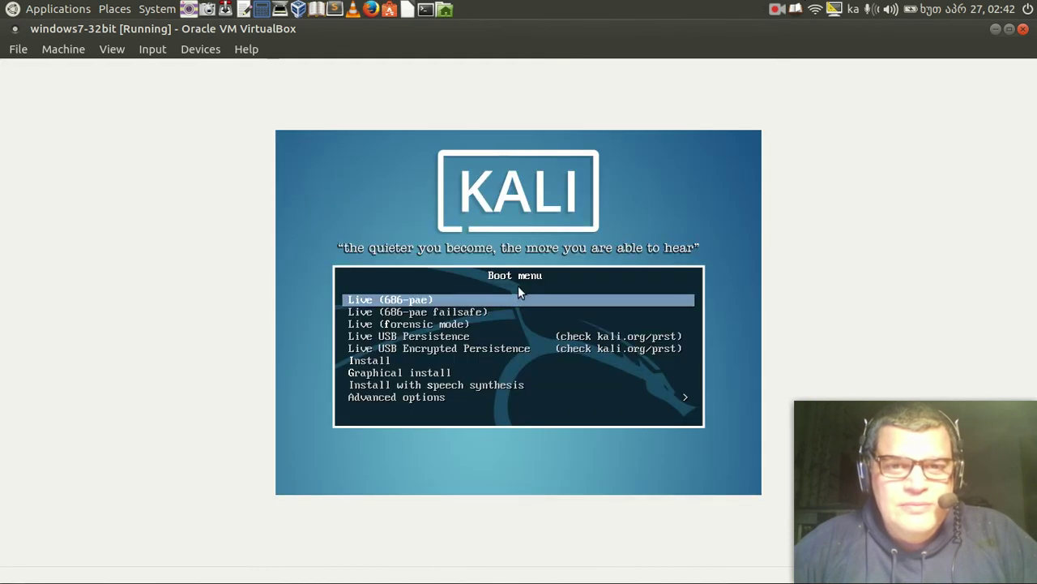
key(Return)
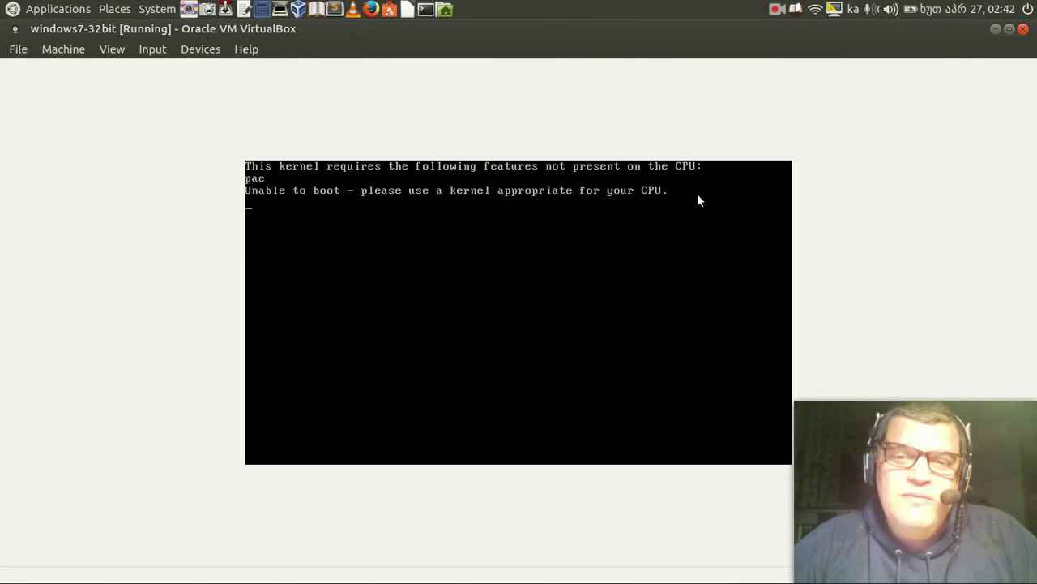
click(1023, 30)
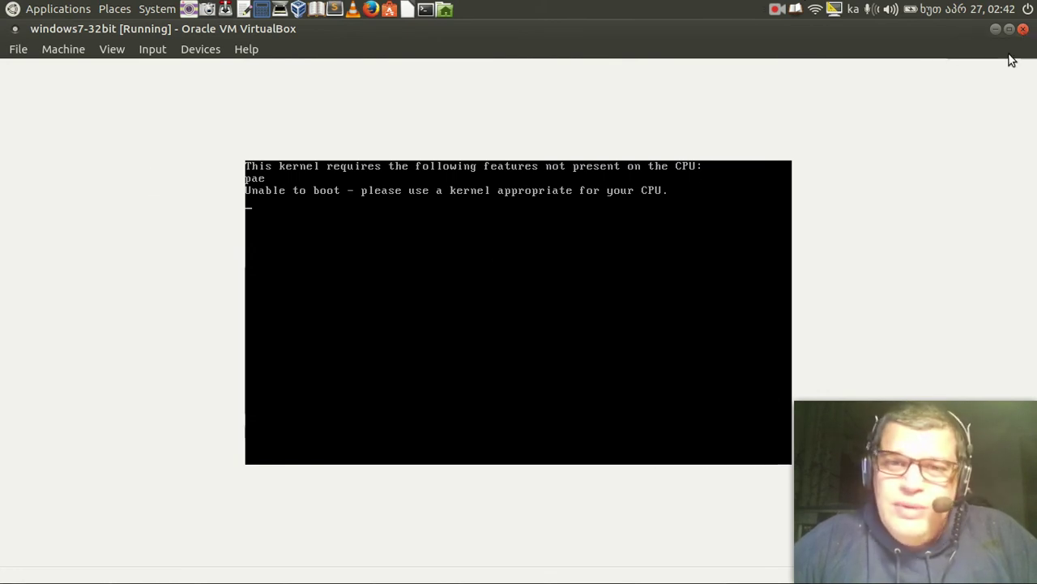
click(592, 336)
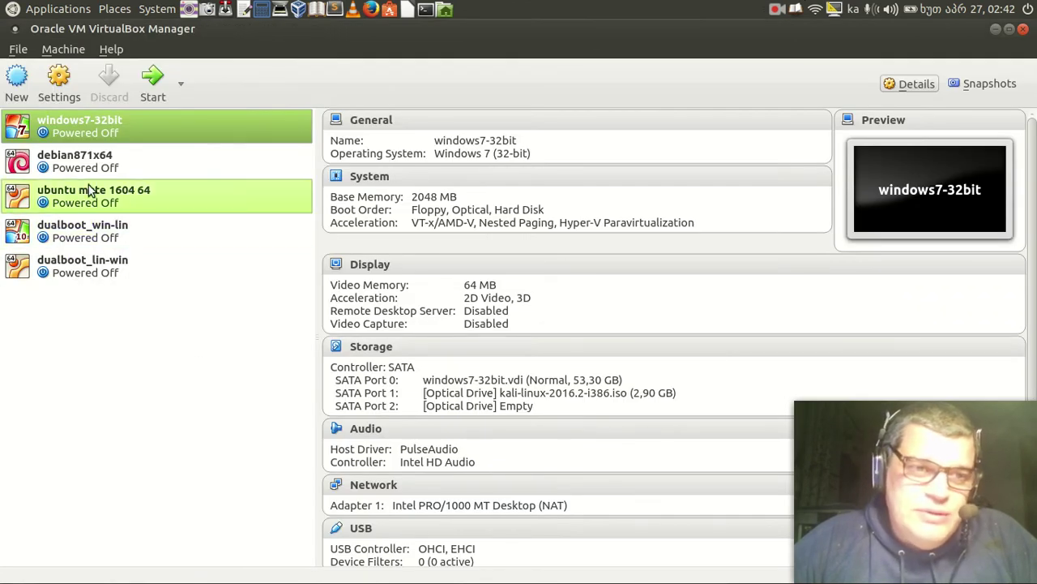
Insert ubuntu-16.04.2-desktop-amd64.iso from Downloads into the empty SATA Port 1 optical drive of dualboot_win-lin and save the settings
click(72, 233)
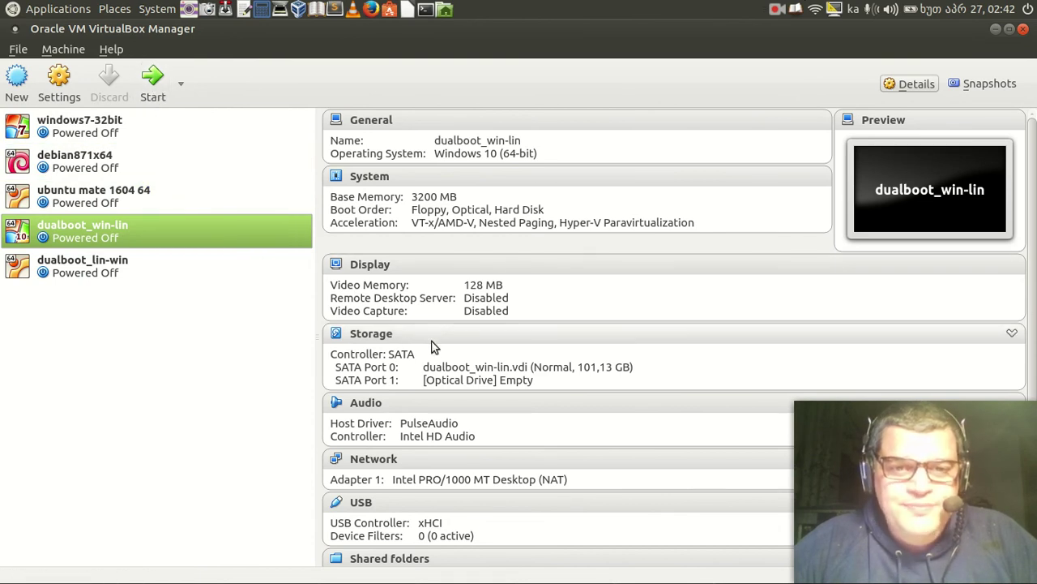
click(362, 340)
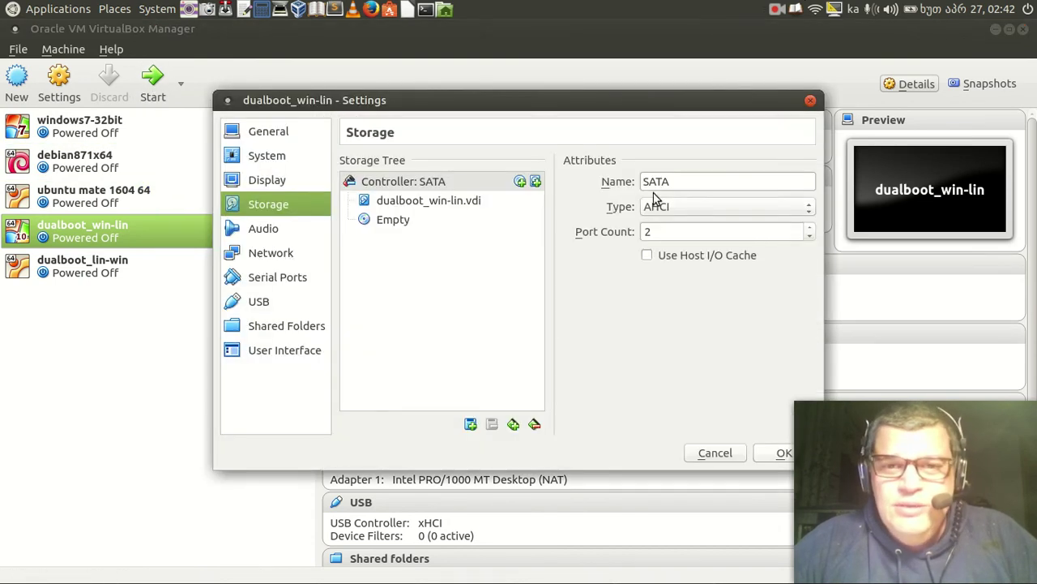
click(389, 221)
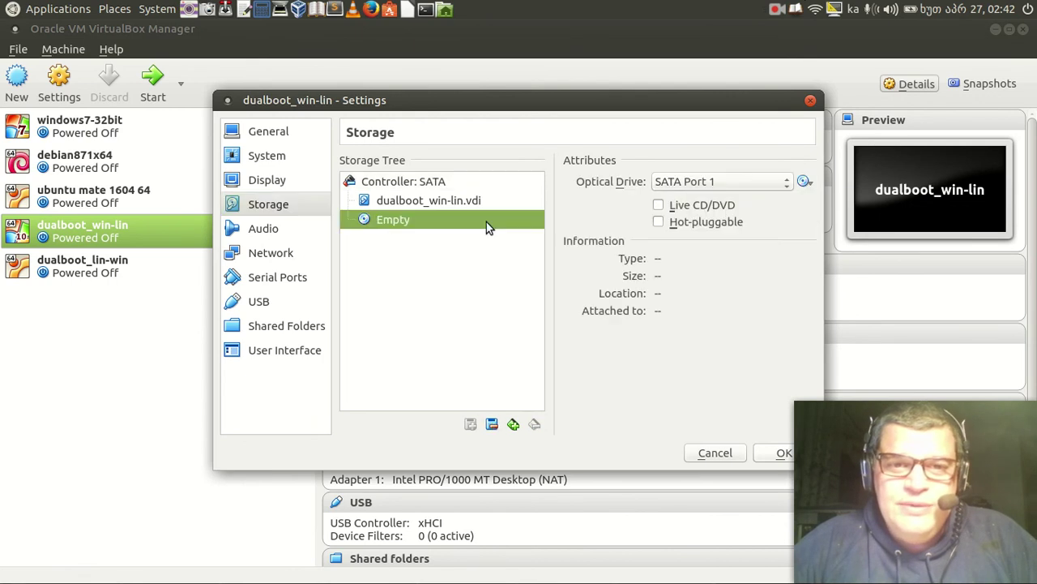
click(804, 181)
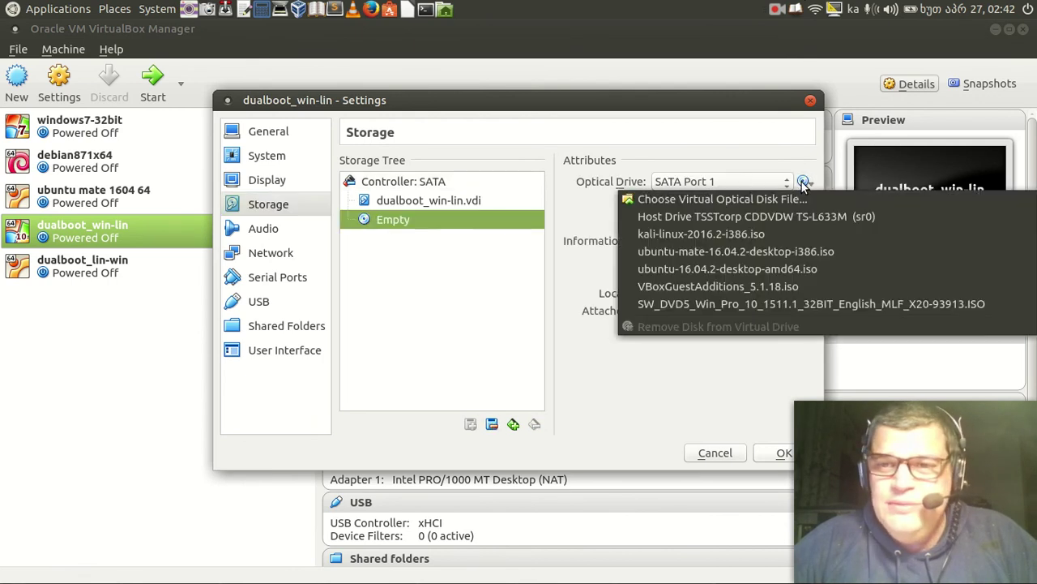
click(673, 198)
scroll(428, 348, down, 5)
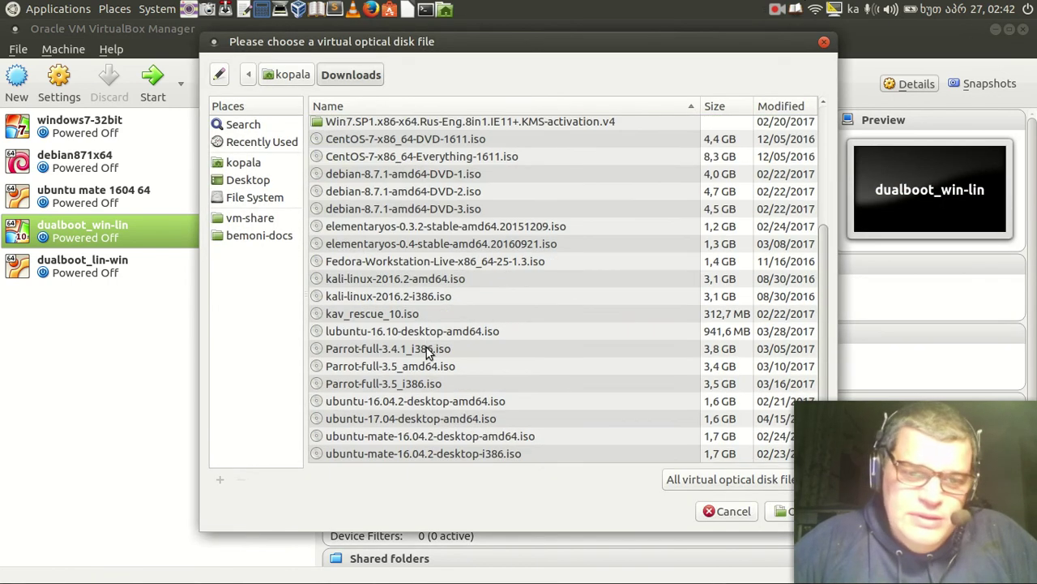
click(408, 402)
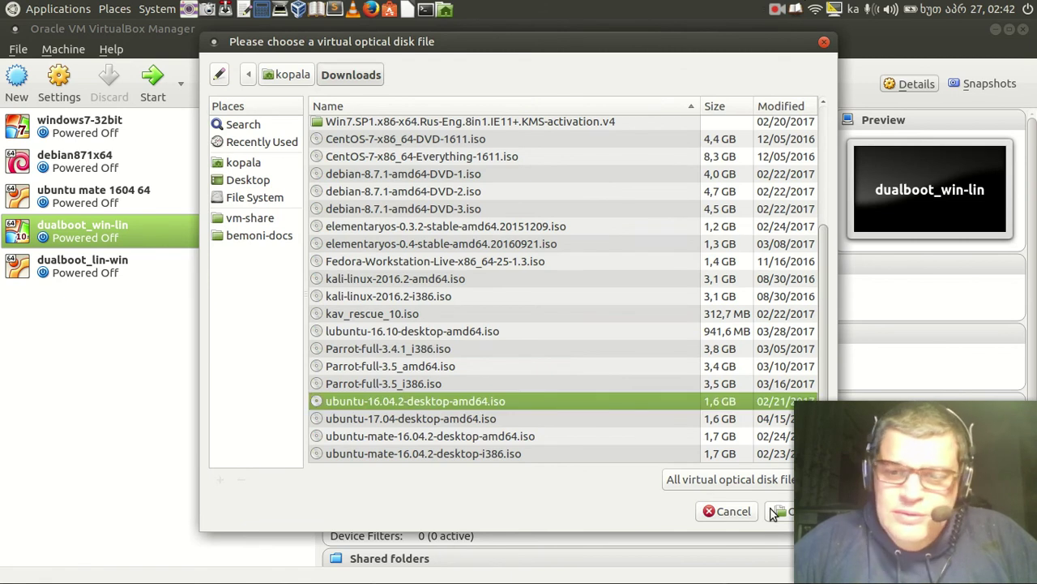
click(780, 512)
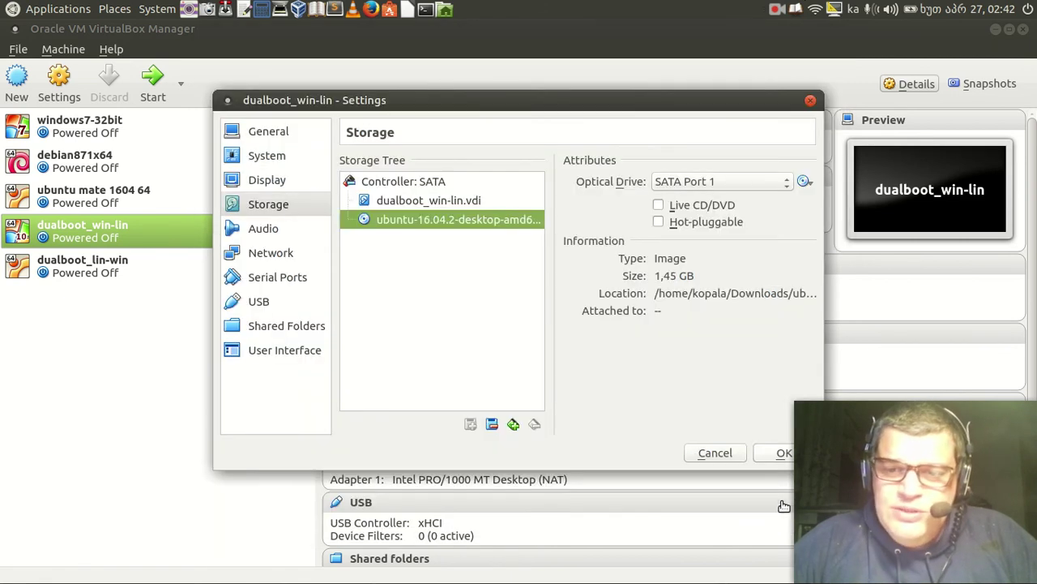
click(777, 458)
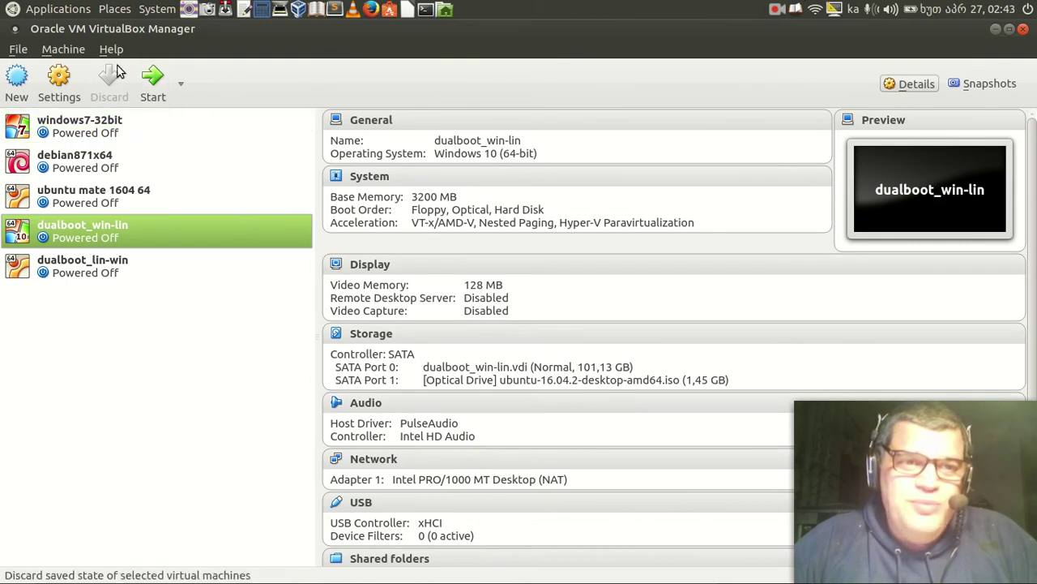
Start the dualboot_win-lin machine from the Ubuntu image, dismiss the mouse and keyboard notices, and enter the live session without installing
click(153, 86)
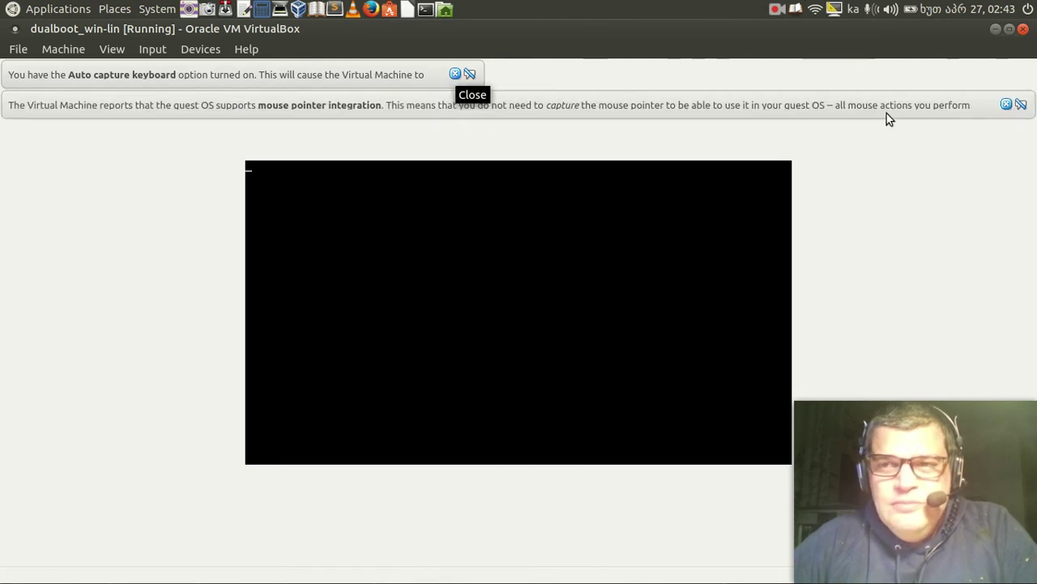
click(1005, 105)
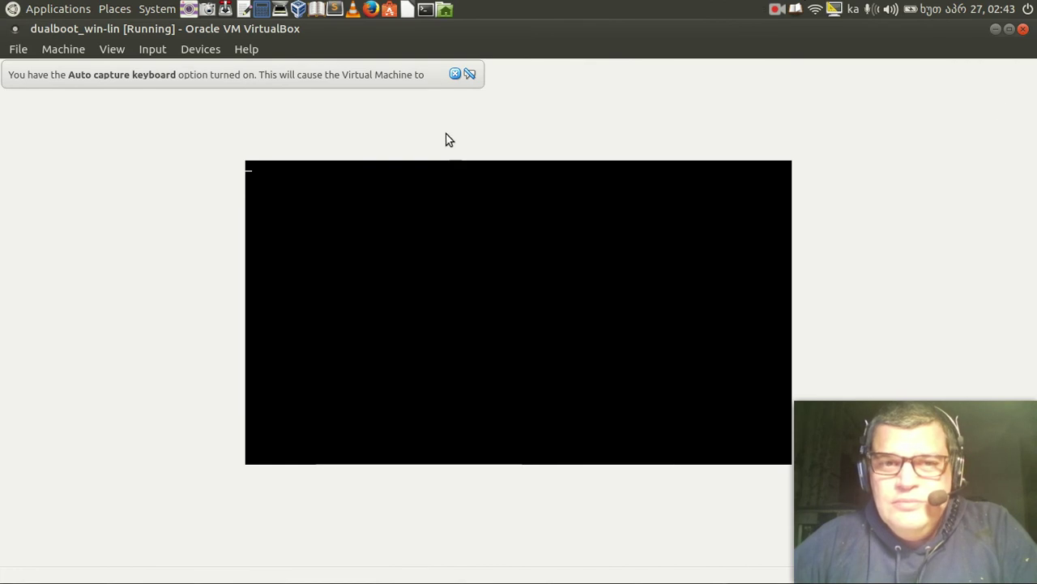
click(463, 75)
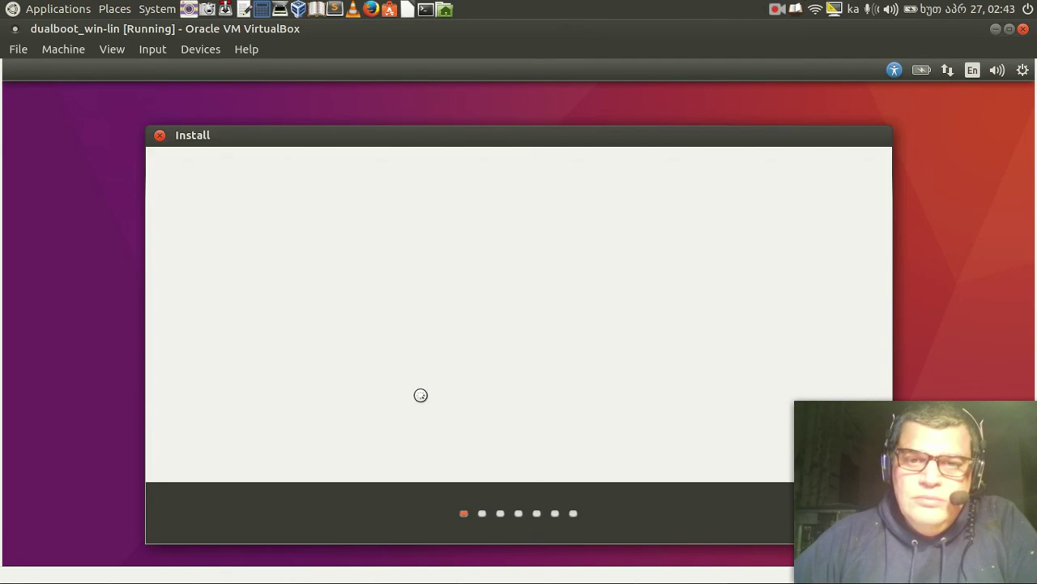
click(401, 350)
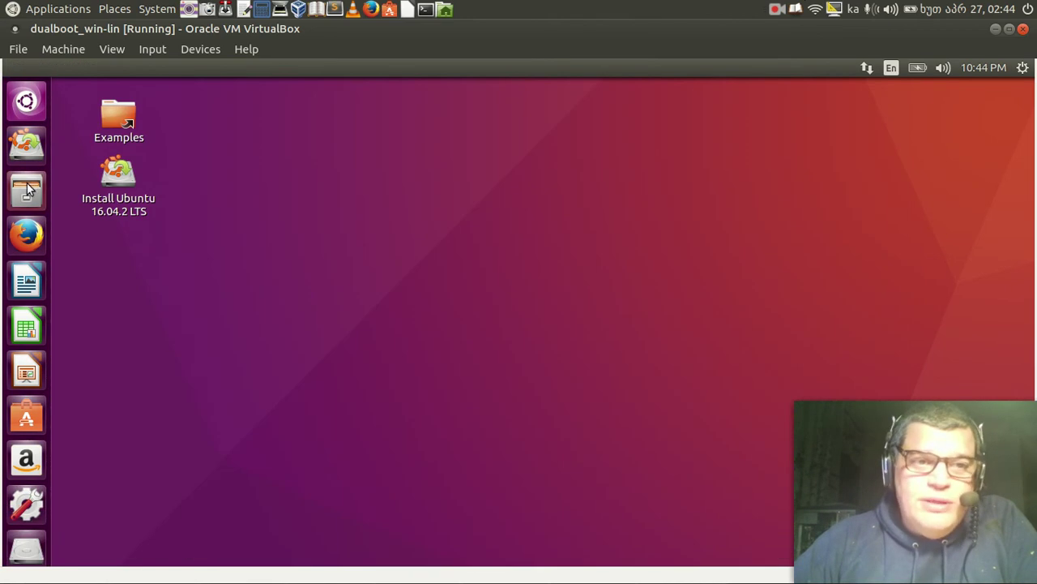
Browse the contents of the 46 GB, 524 MB and 56 GB volumes in the live session's file manager
click(27, 189)
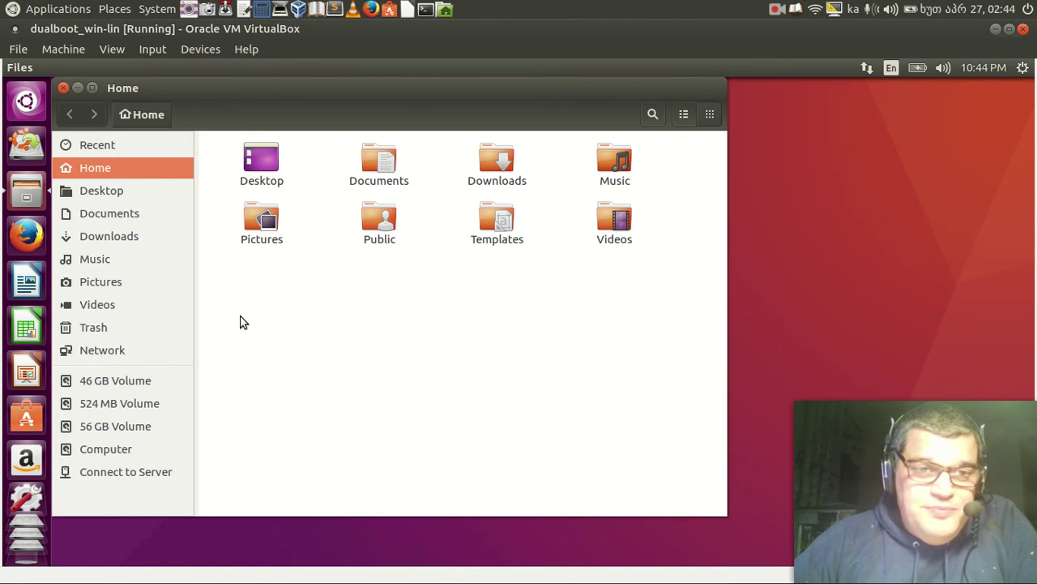
click(104, 382)
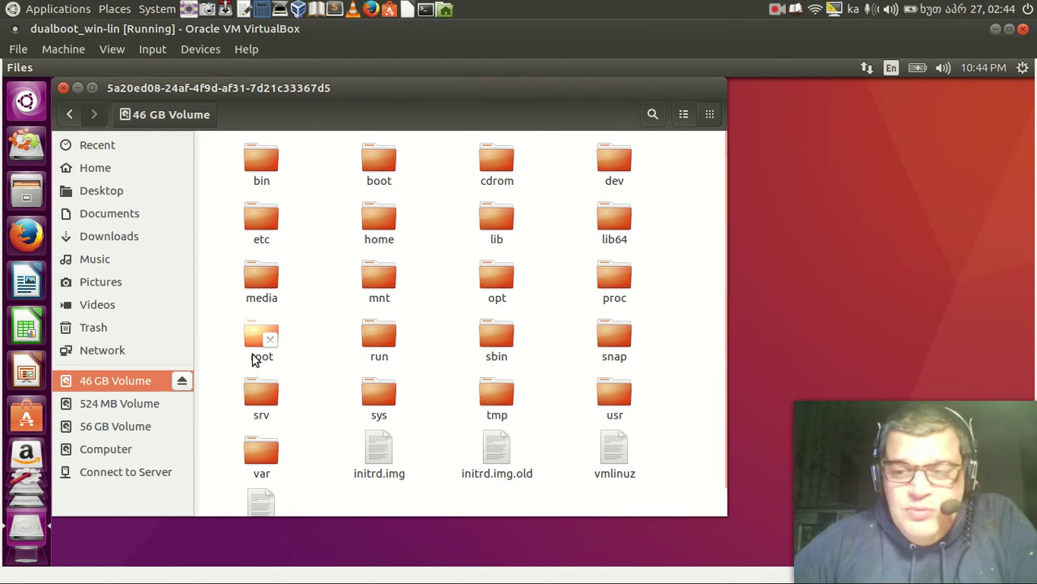
click(120, 405)
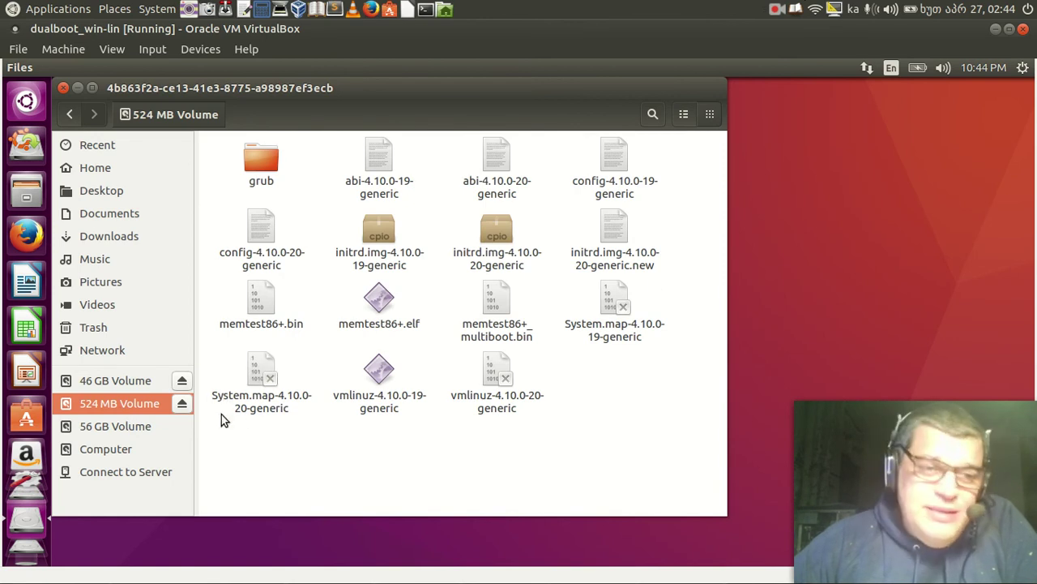
click(115, 429)
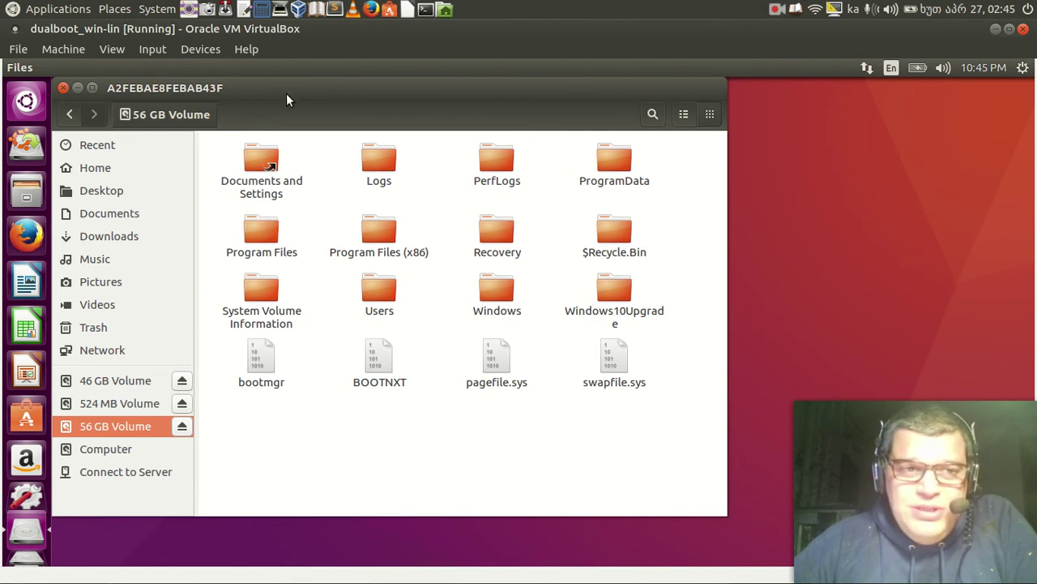
Move the file manager window off the desktop icons, open a blank LibreOffice Writer document, and close it without saving
drag(300, 95, 402, 88)
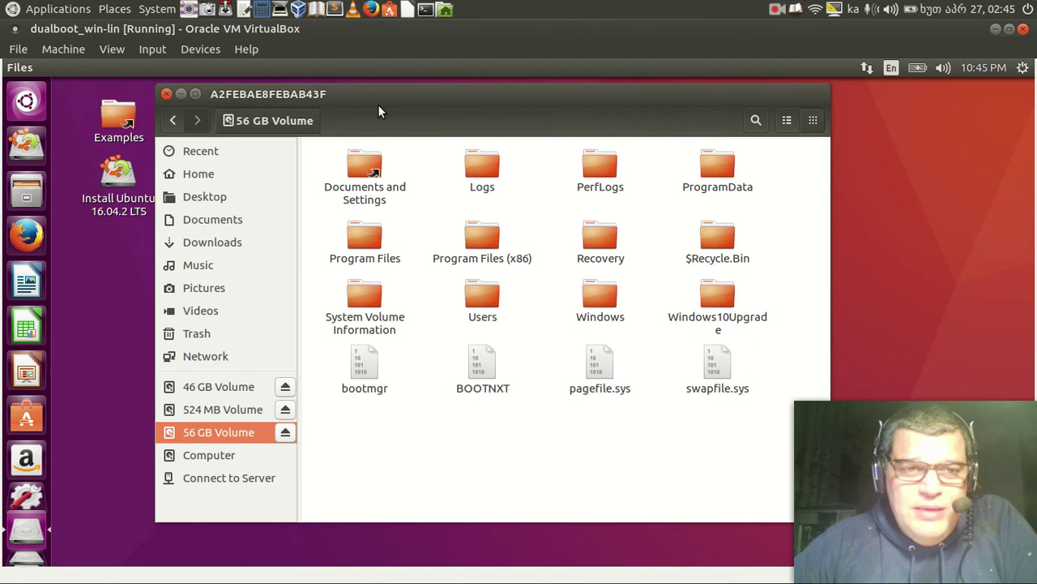
click(25, 279)
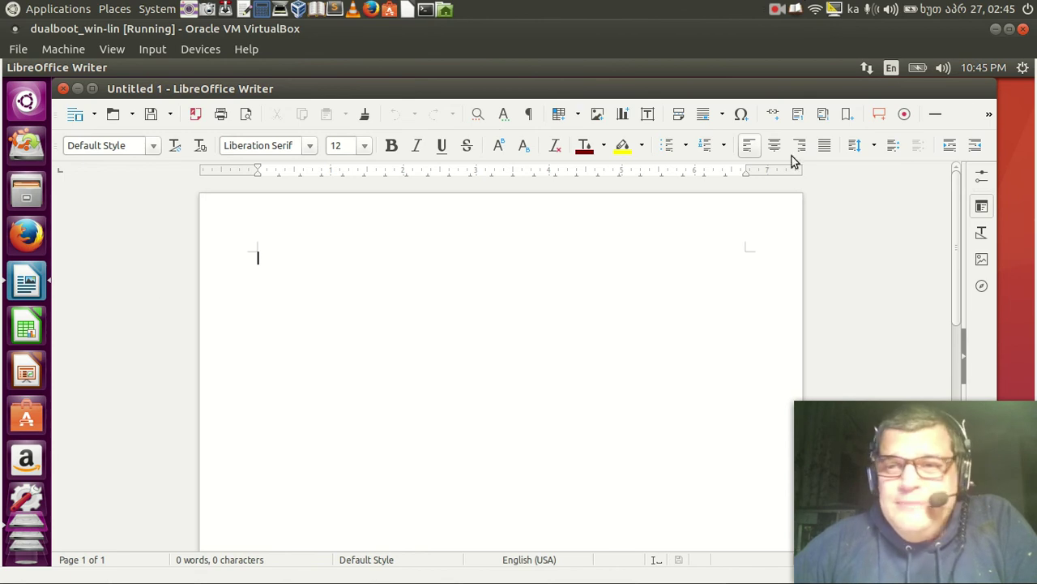
click(64, 89)
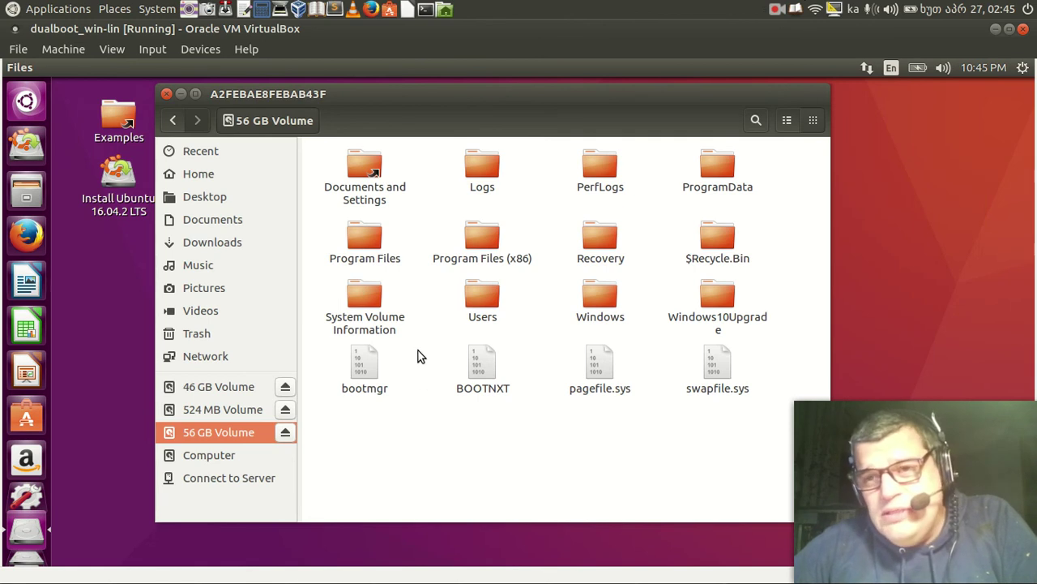
Shut down the live Ubuntu session and acknowledge the request to remove the installation medium
click(1019, 69)
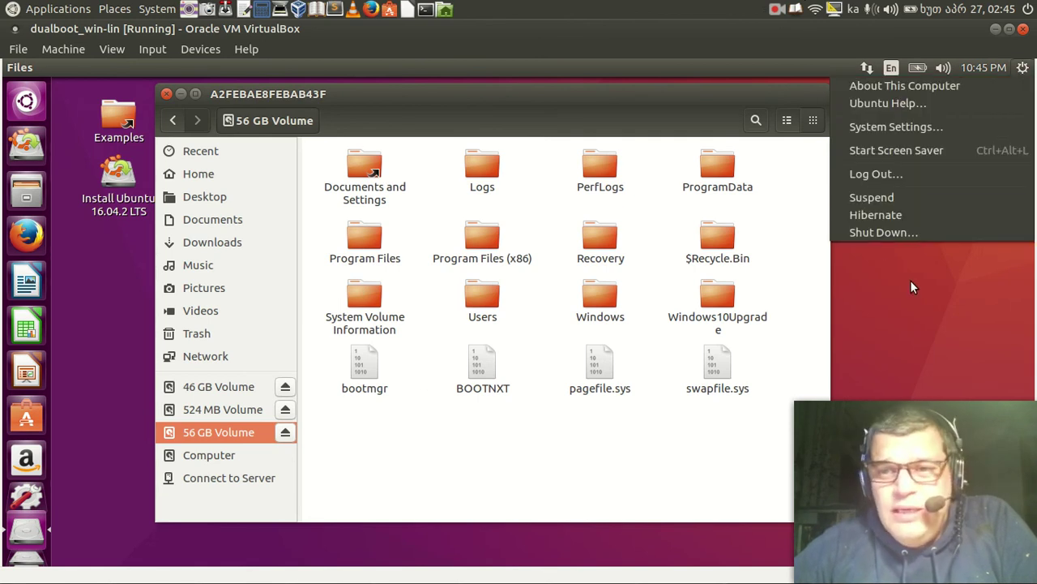
click(873, 233)
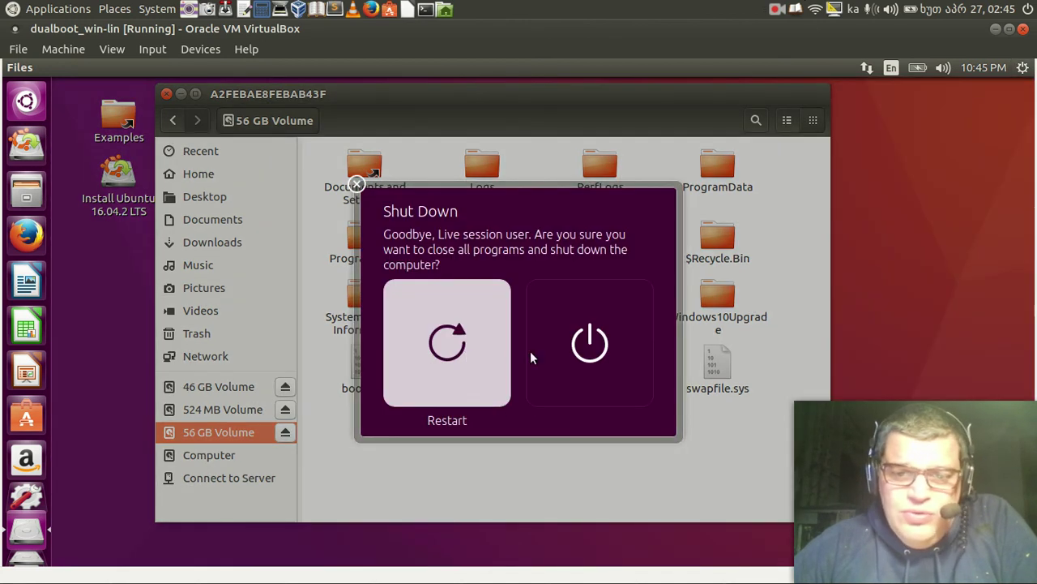
click(590, 347)
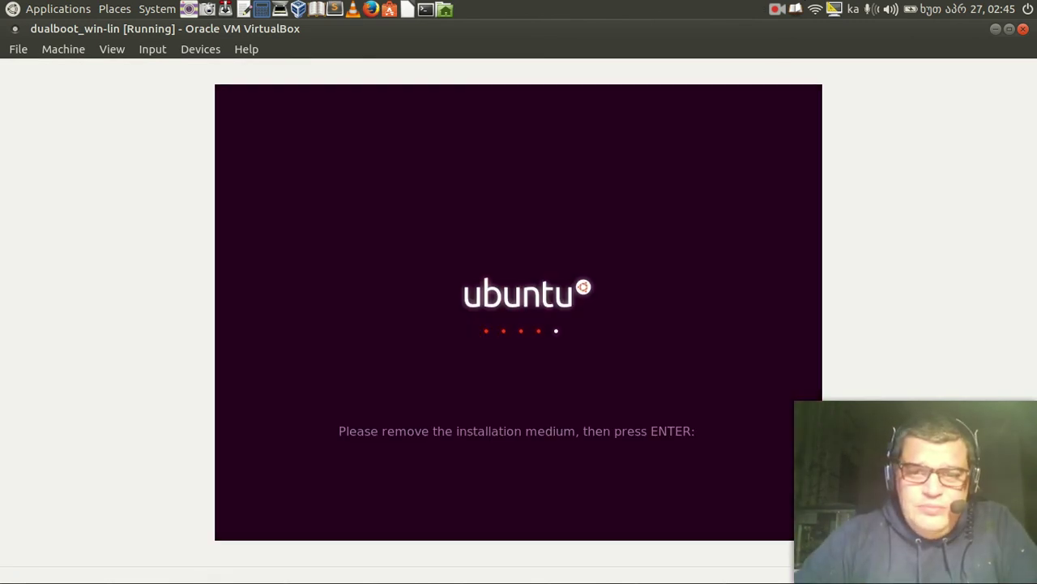
key(Return)
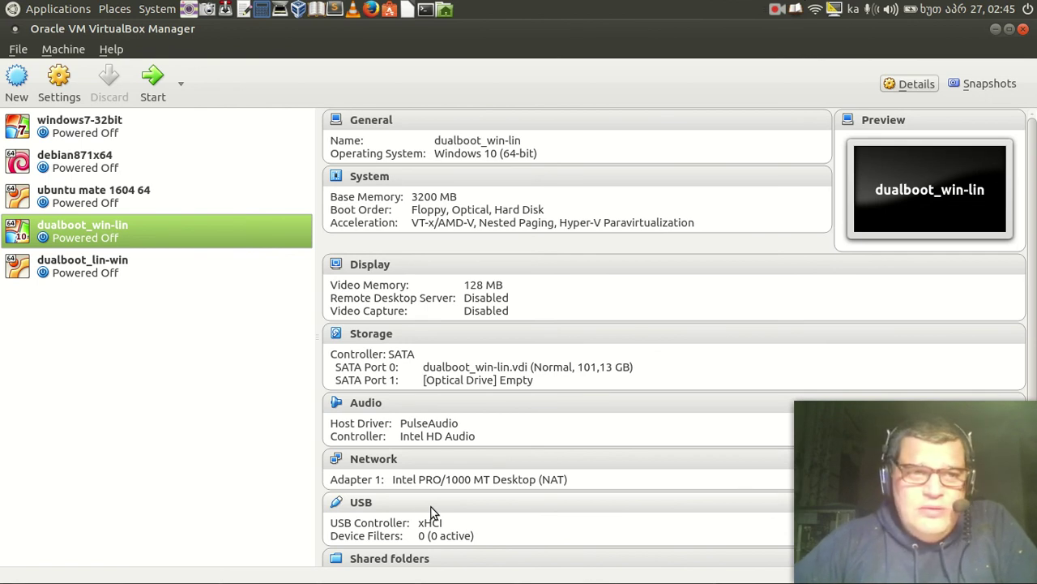
click(84, 132)
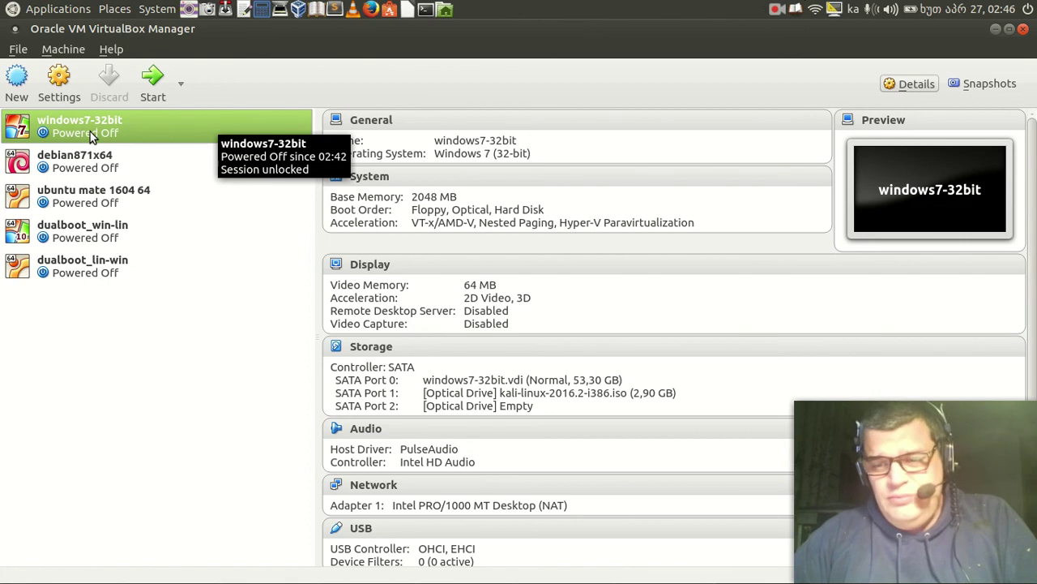
click(73, 234)
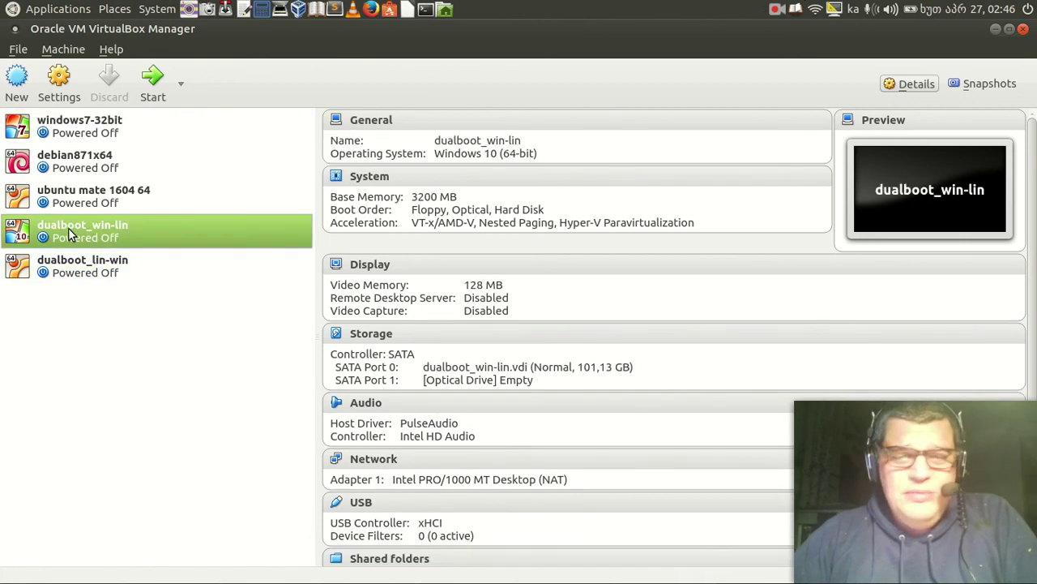